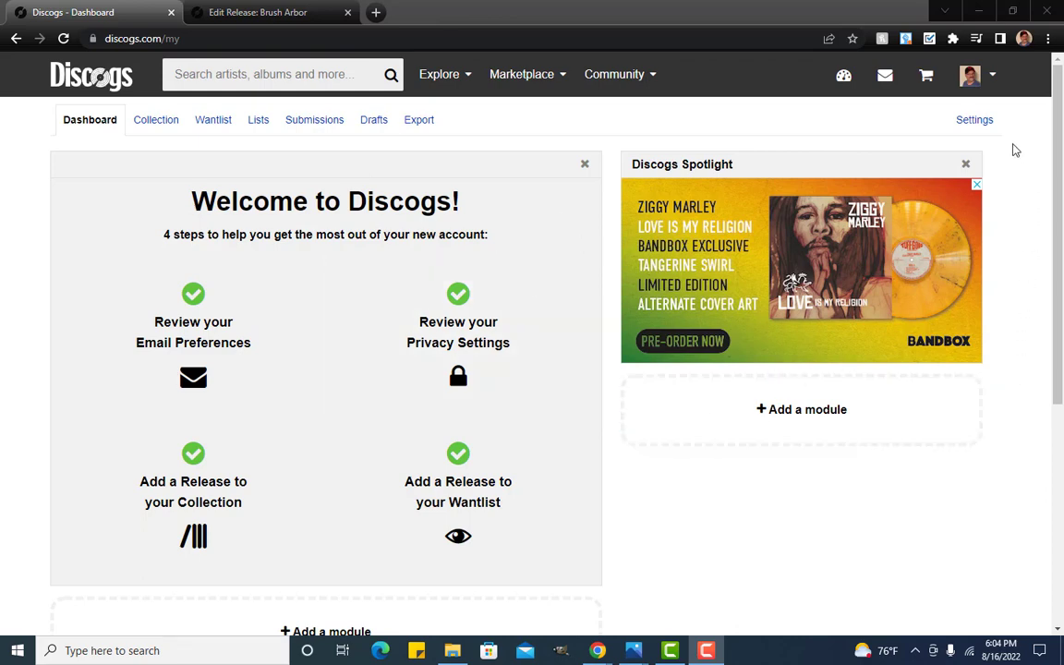
Open a blank Add Release form from the submissions page and look over its fields
click(983, 93)
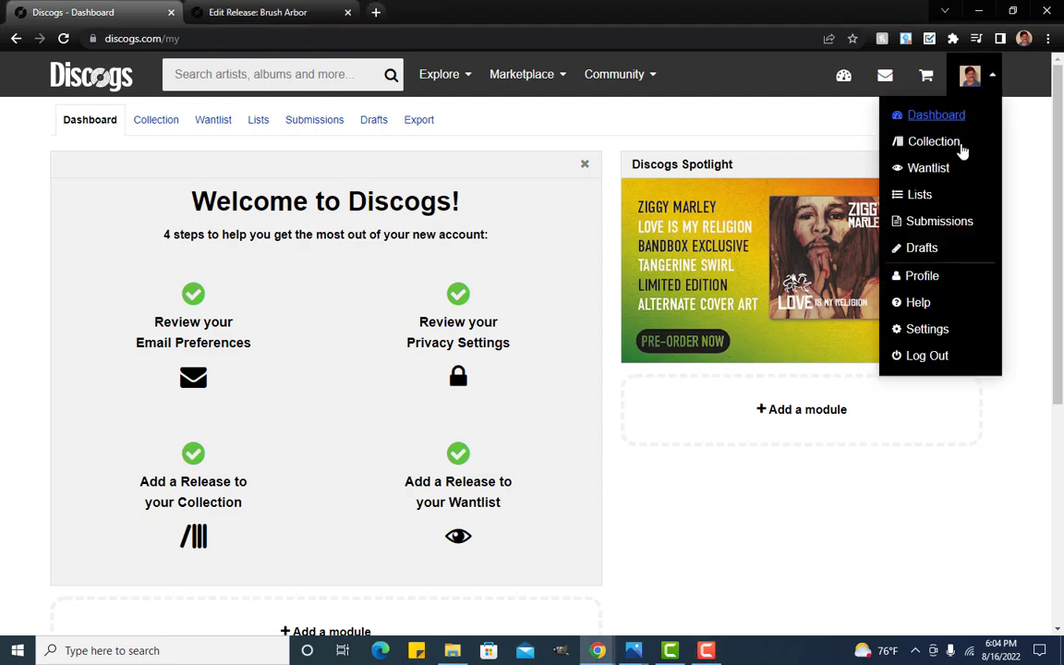
click(955, 224)
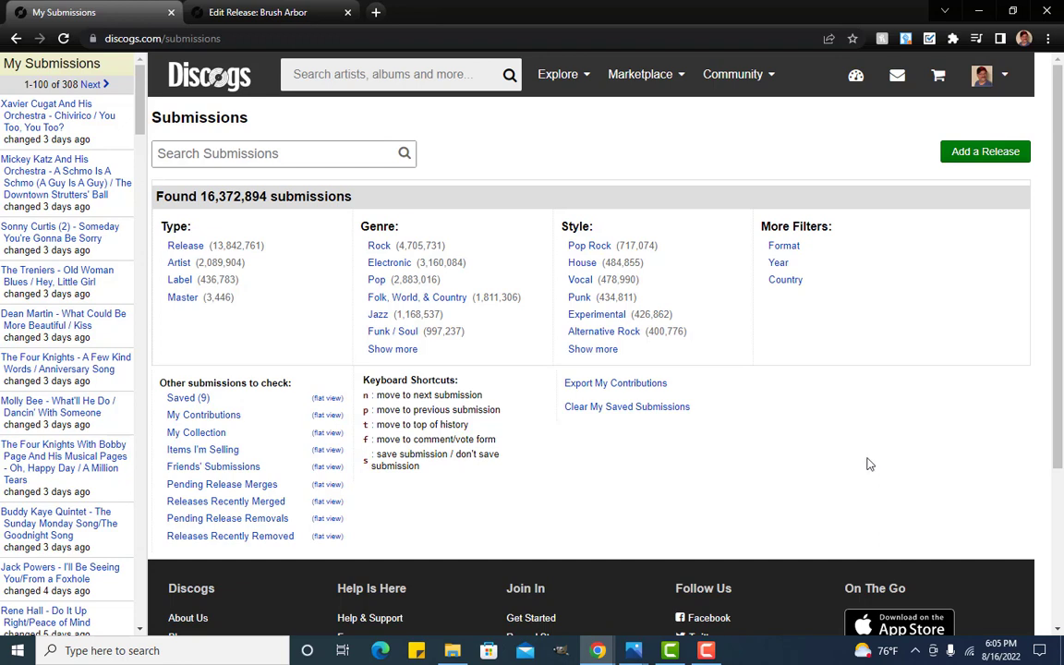
click(979, 157)
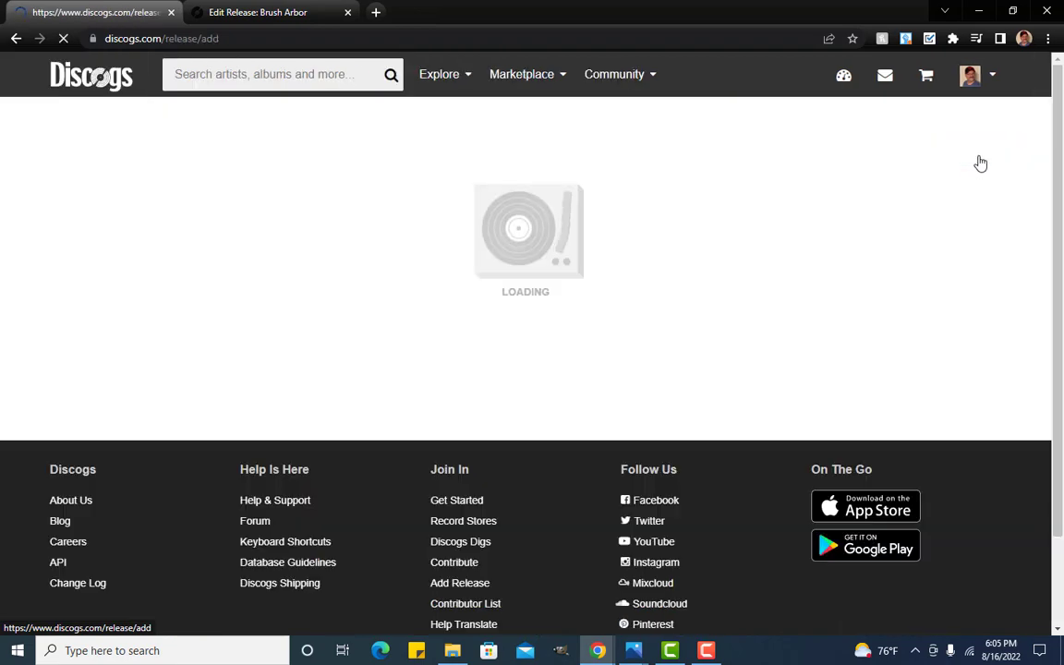
scroll(632, 402, down, 2)
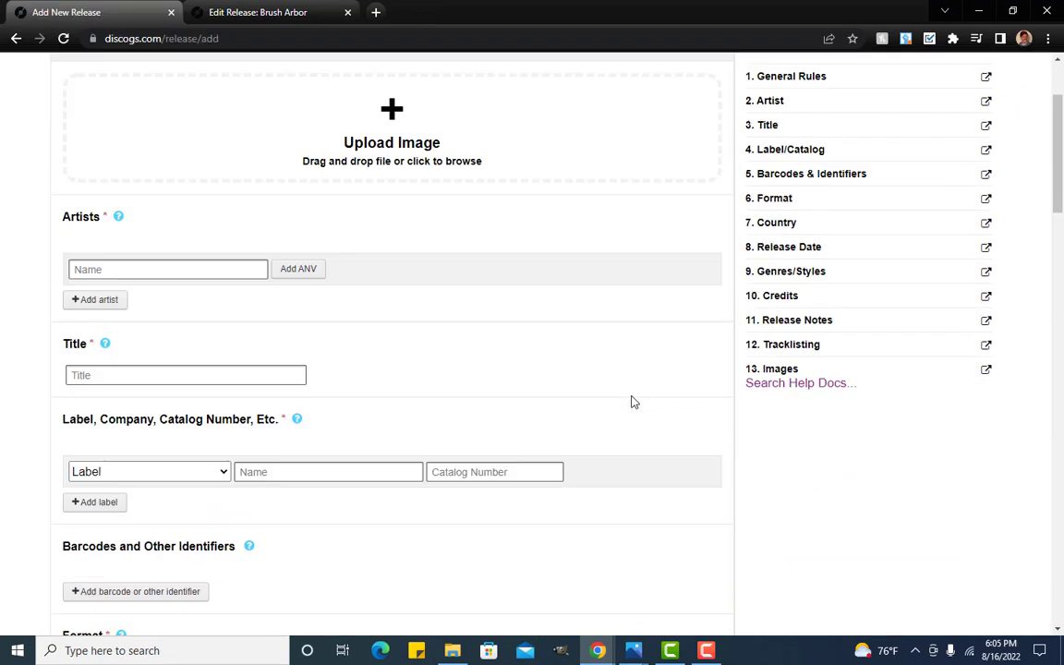
scroll(631, 402, down, 10)
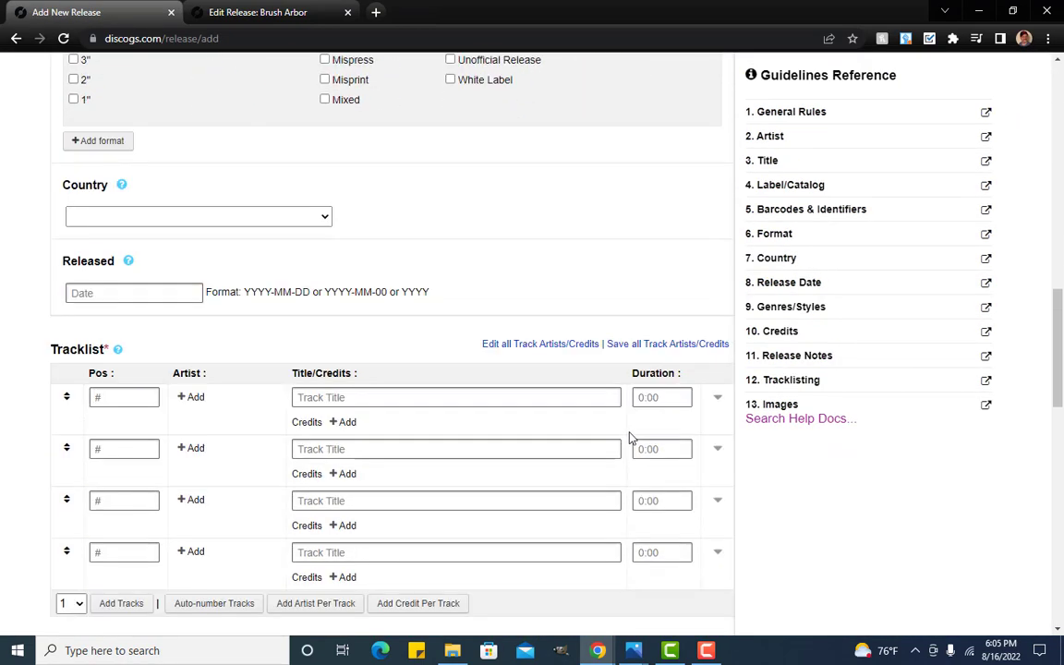
scroll(632, 437, up, 10)
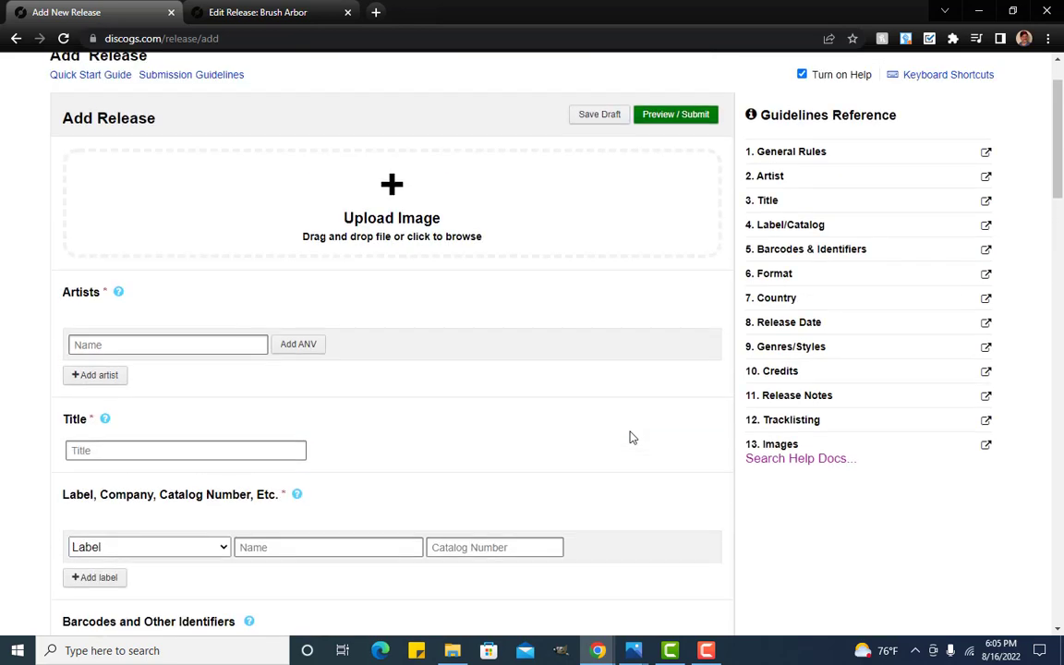
scroll(632, 437, up, 1)
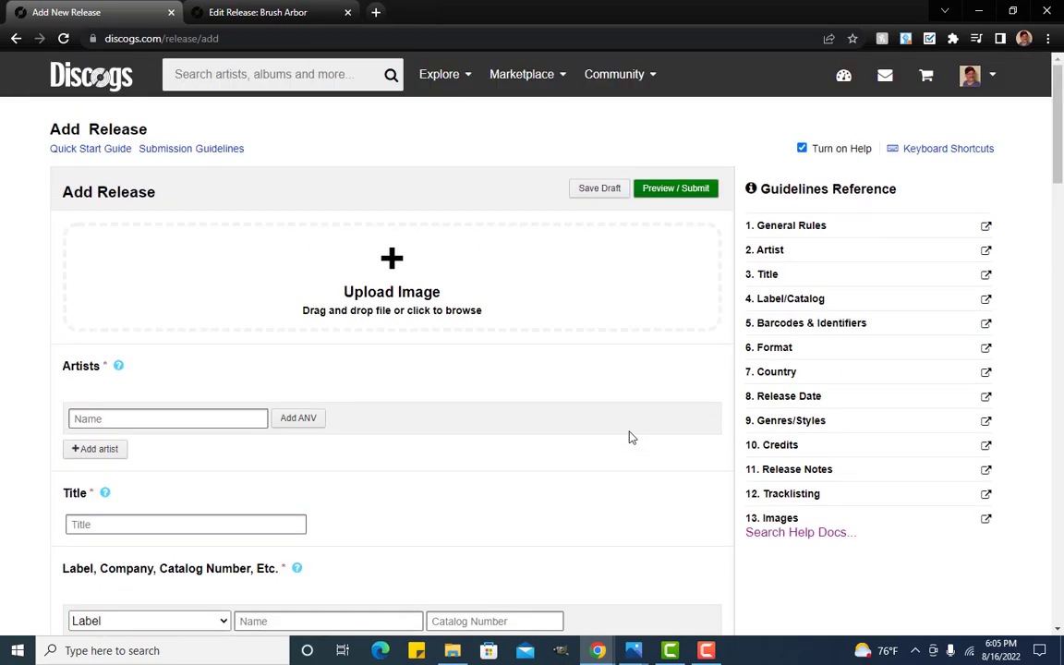
Switch to the Brush Arbor release draft and view its front cover image at full size
click(217, 21)
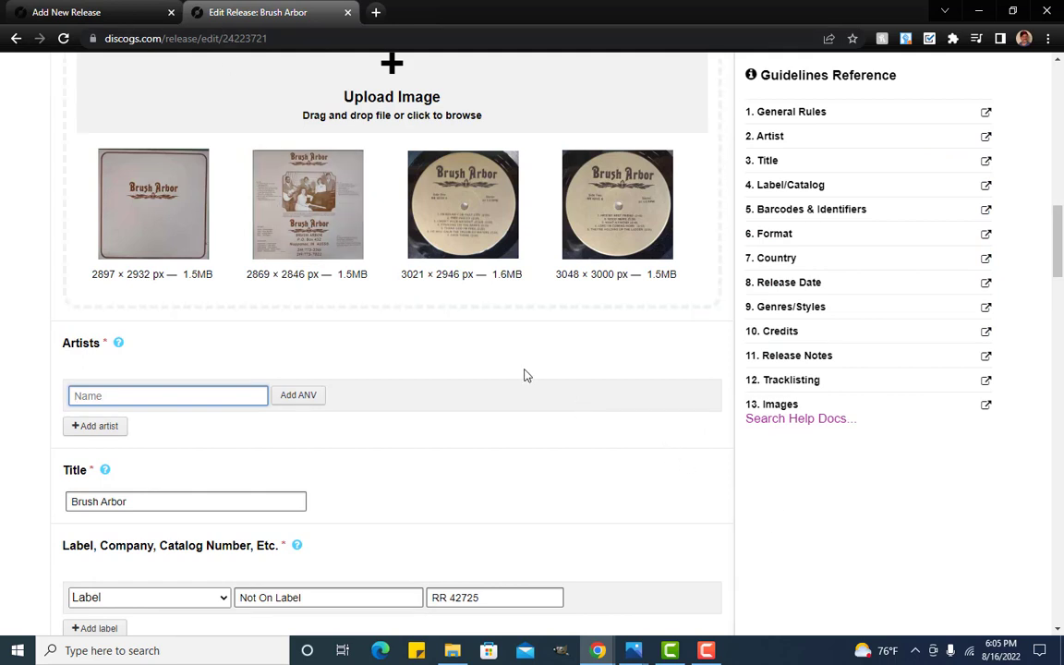
mouse_move(142, 166)
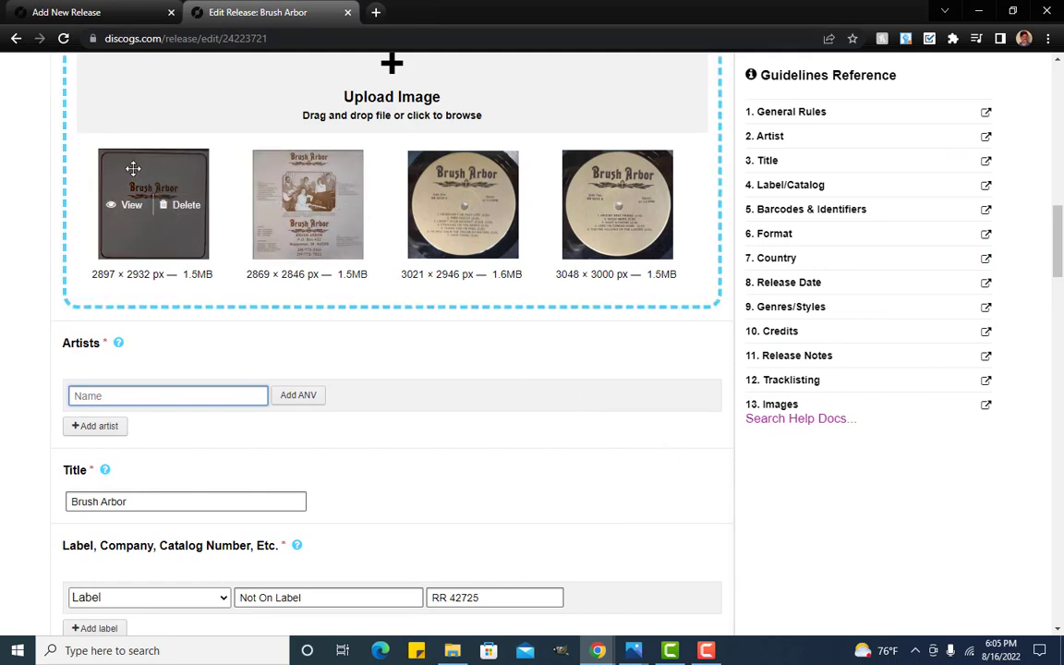
click(127, 205)
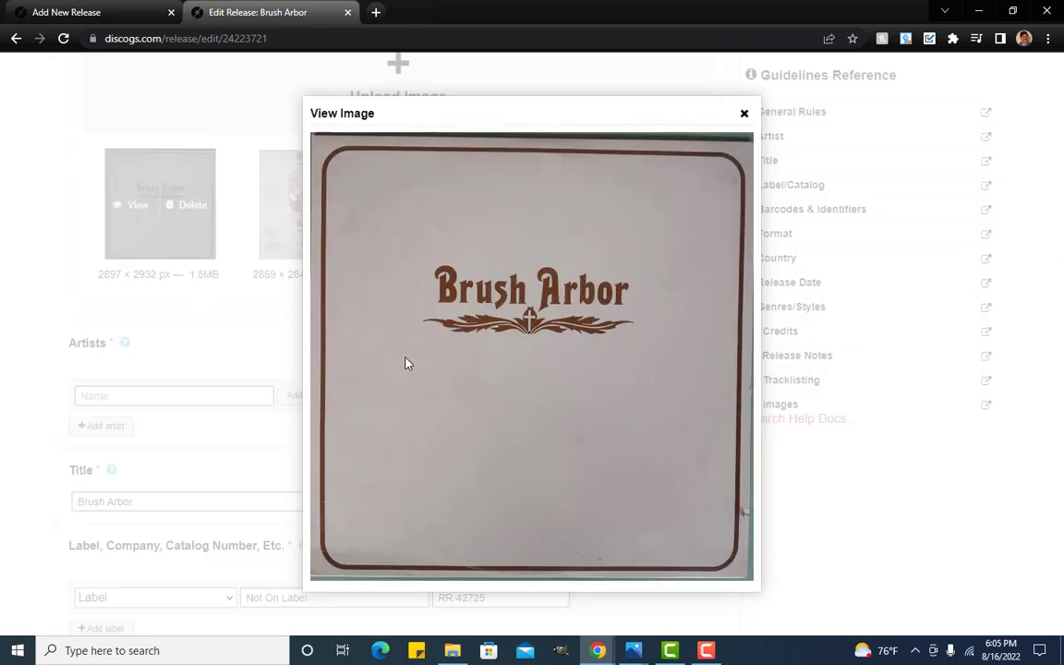
click(744, 114)
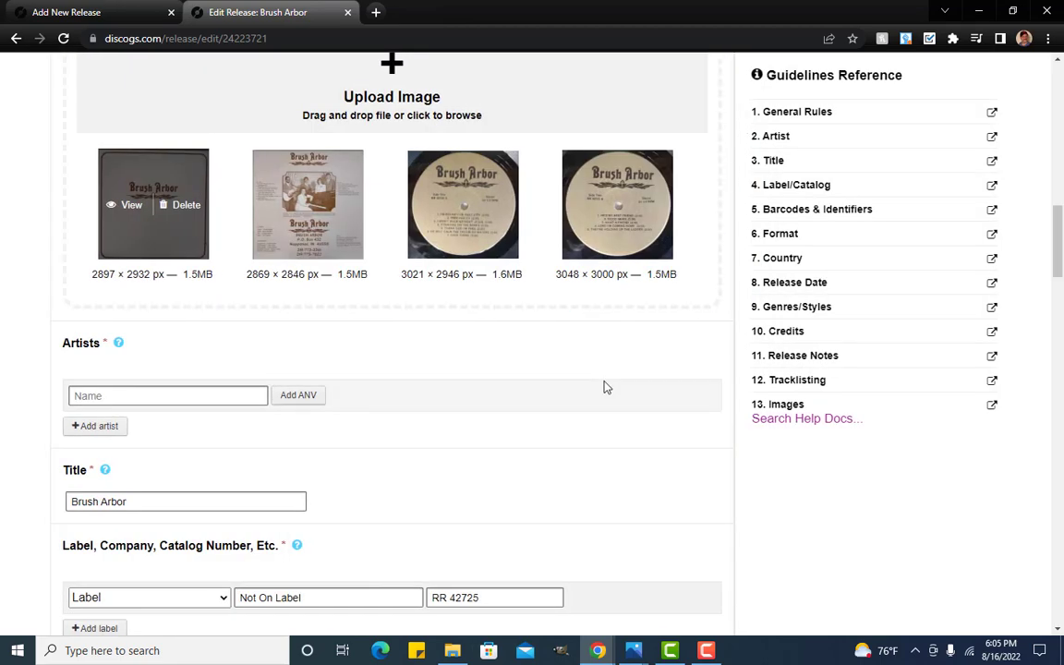
Enter Brush Arbor as the artist name in the release draft
scroll(143, 257, down, 1)
click(141, 320)
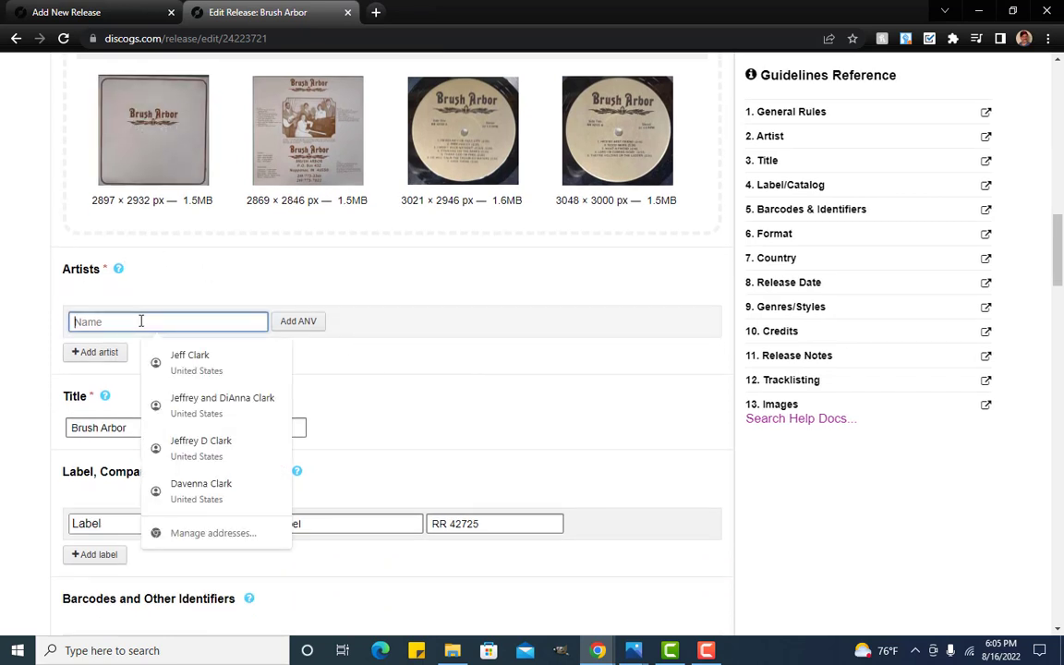
text(Brus)
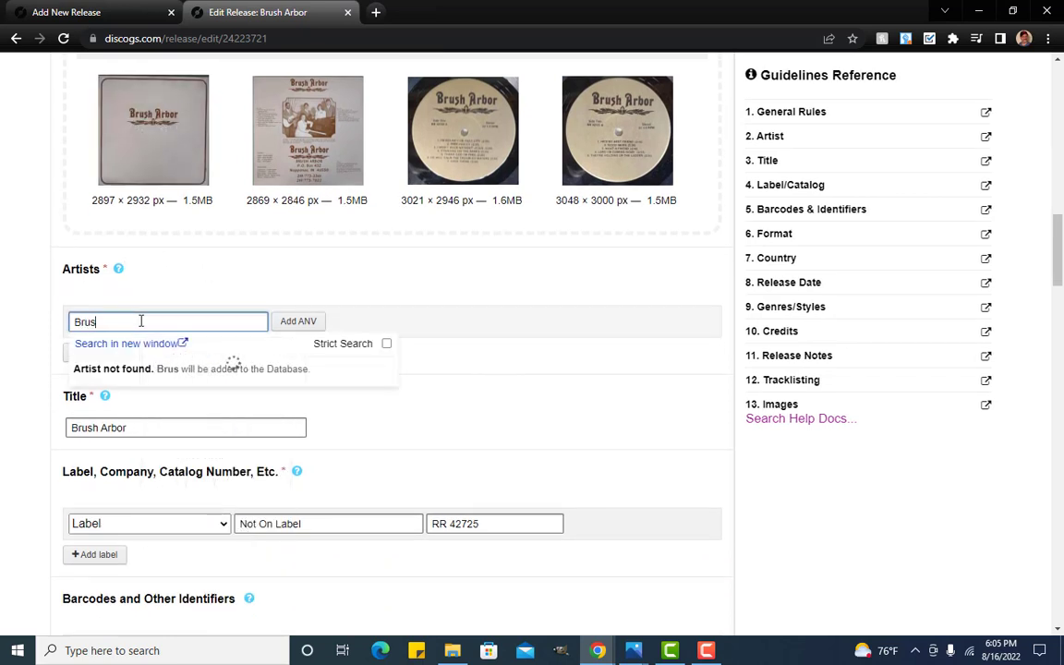
text(h Arbor)
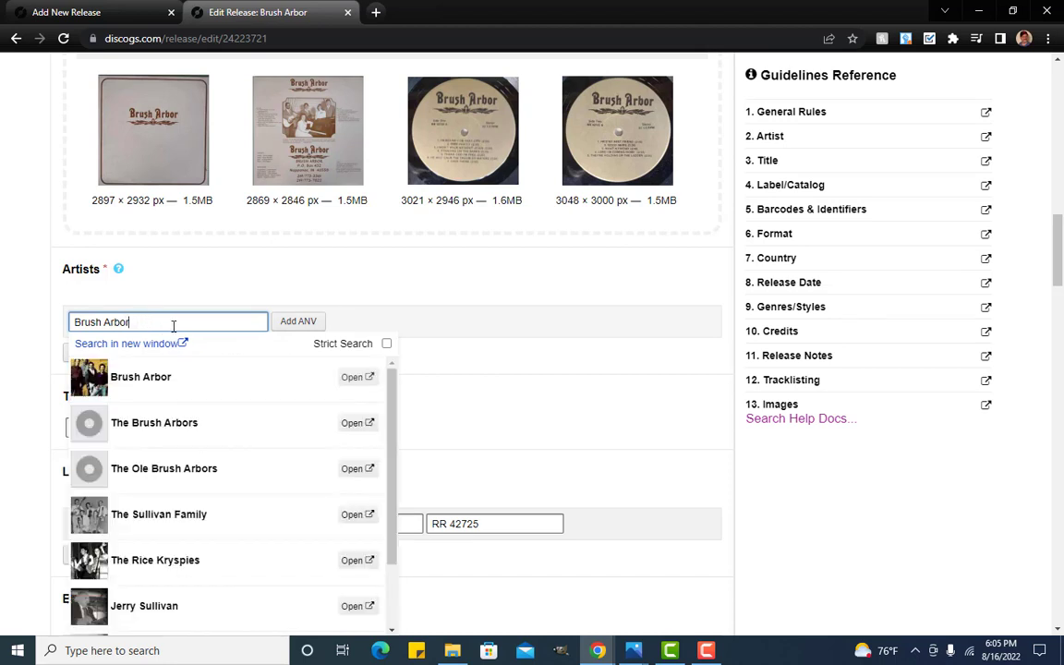
Compare the band photo on the existing Brush Arbor artist page with the draft's back cover image
click(364, 381)
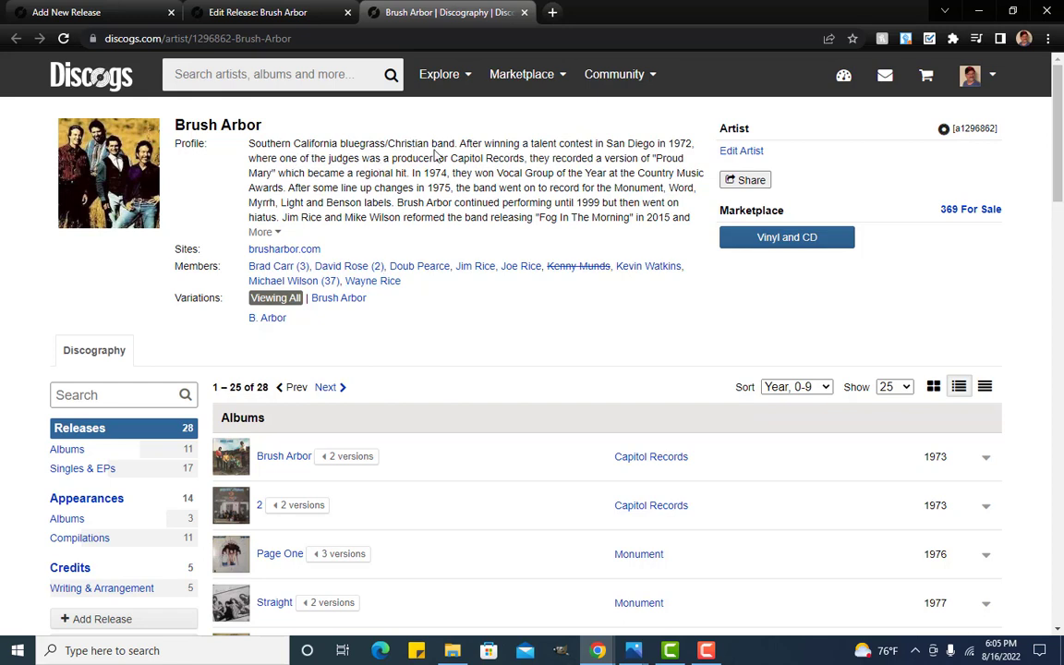
click(130, 167)
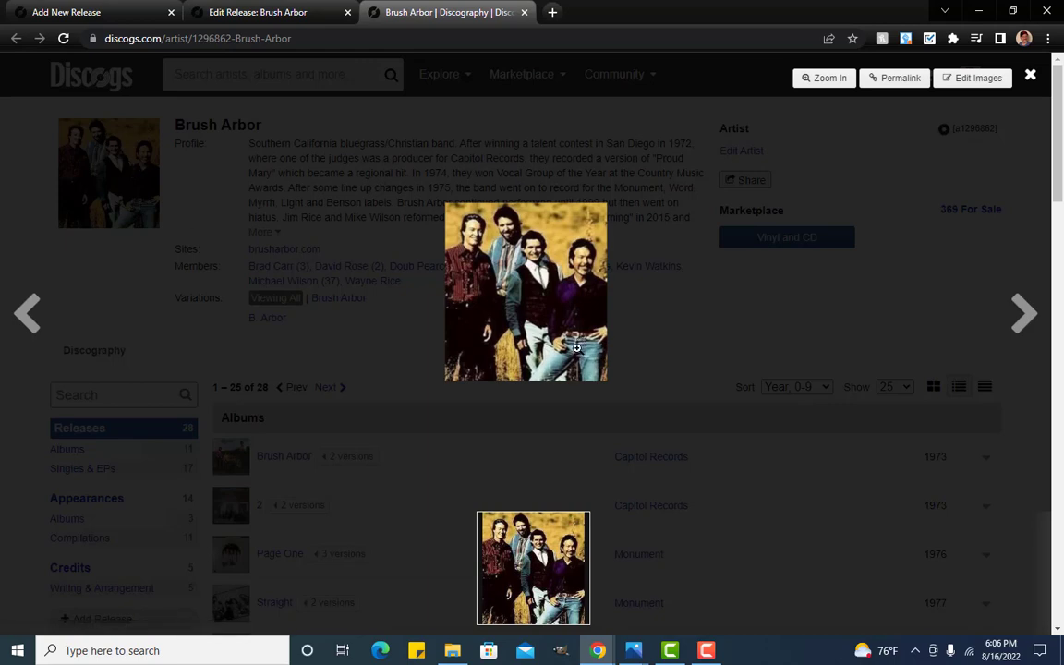
click(629, 114)
click(299, 12)
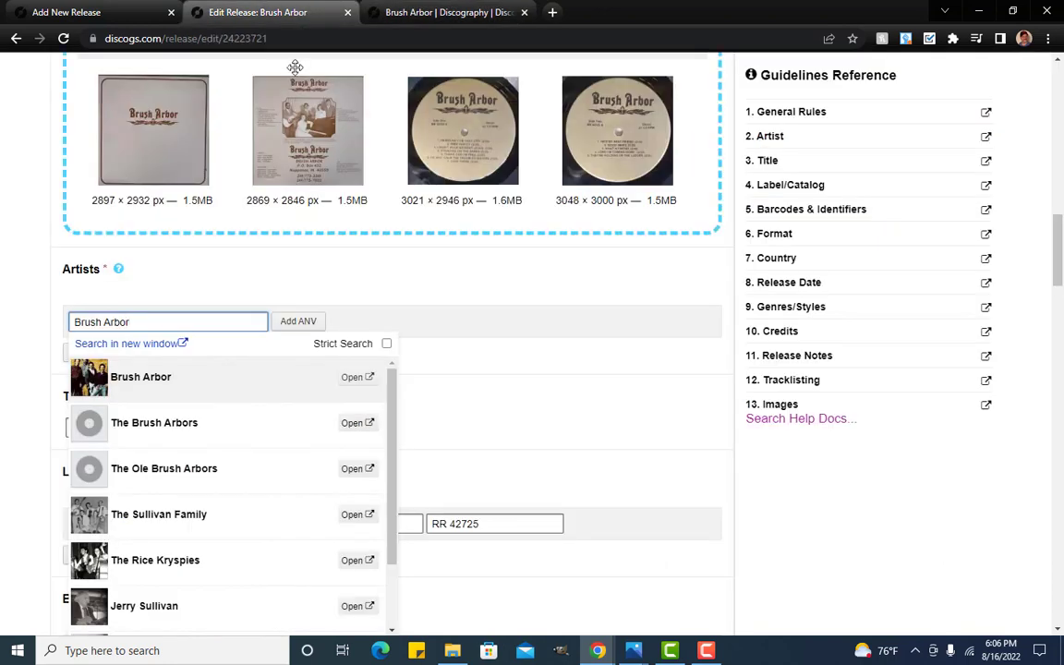
click(284, 142)
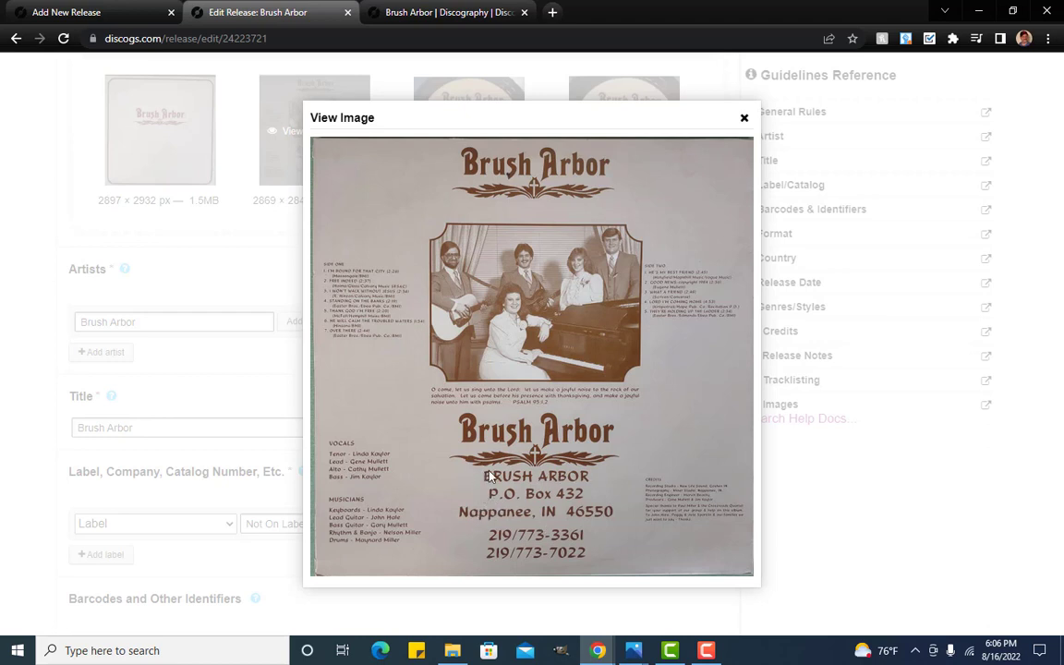
click(745, 119)
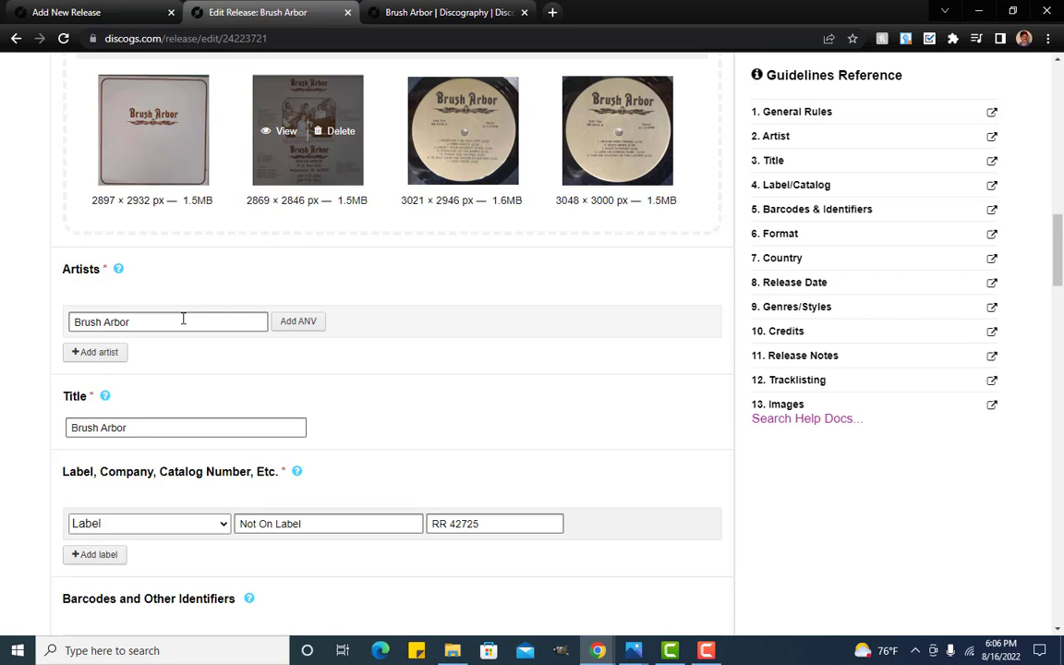
Try the artist name Brush Arboy to check for database matches, and restore Brush Arbor
click(183, 320)
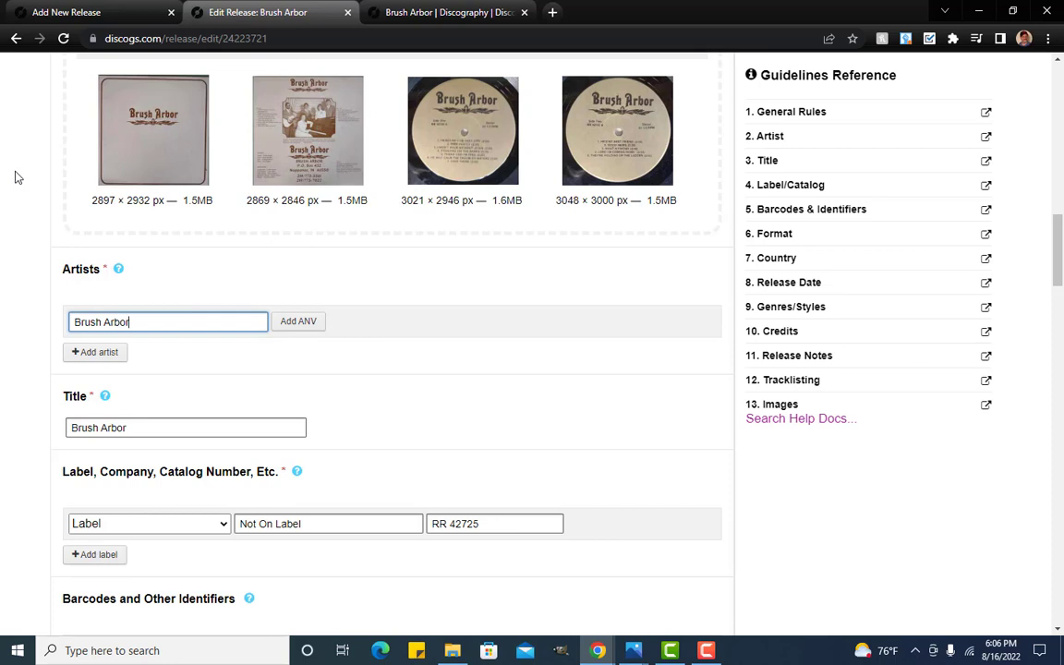
key(BackSpace)
text(y)
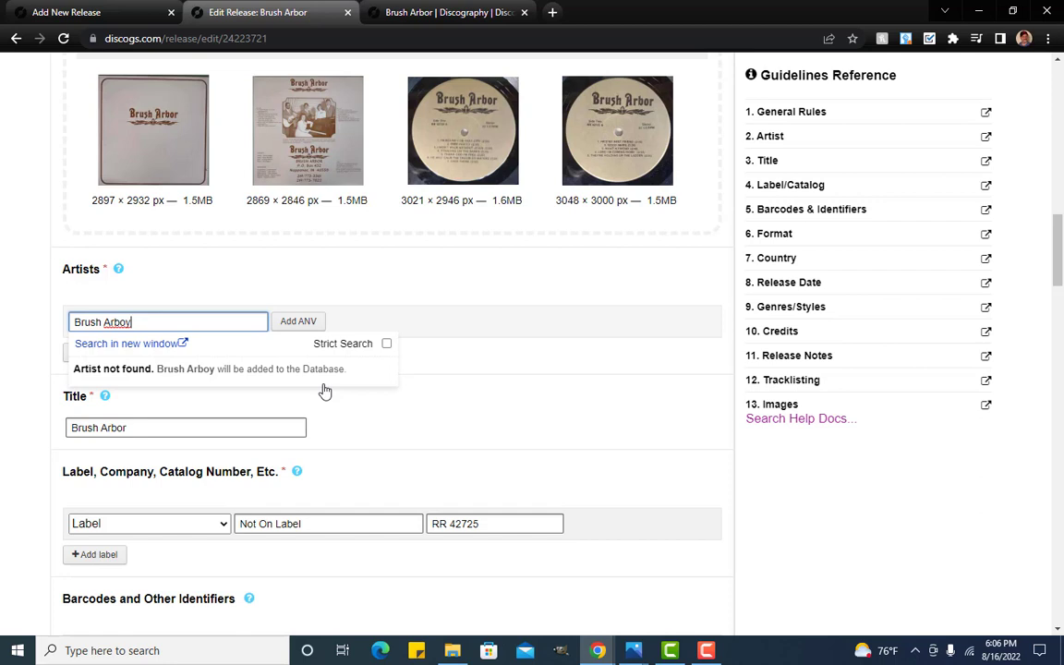
key(BackSpace)
text(r)
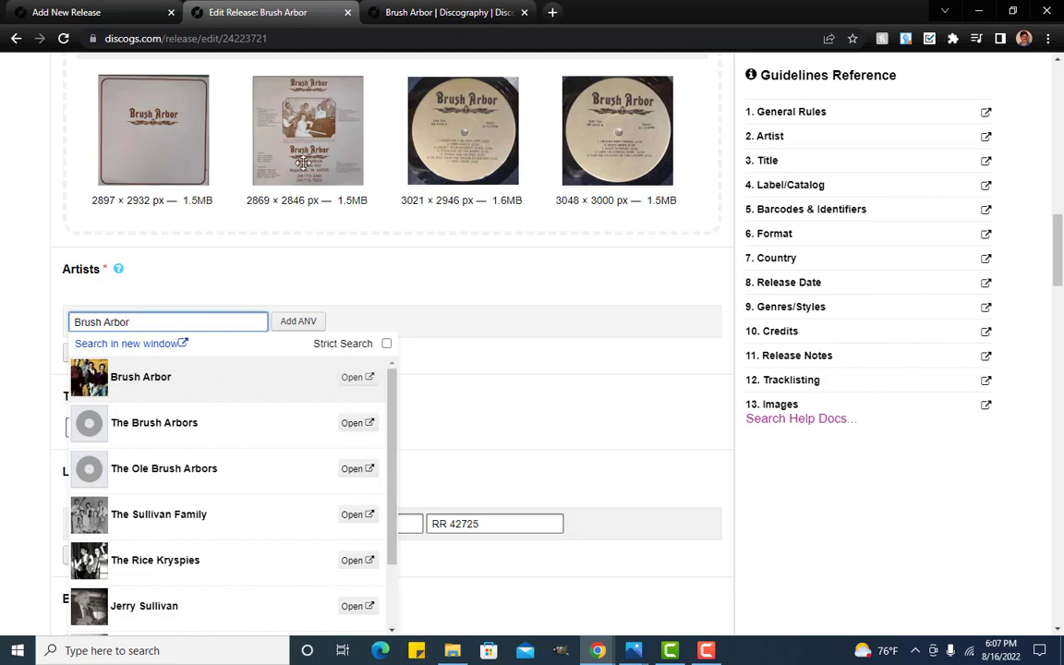
Search the database for a common personal name to examine how artists sharing a name are distinguished
click(367, 19)
click(274, 72)
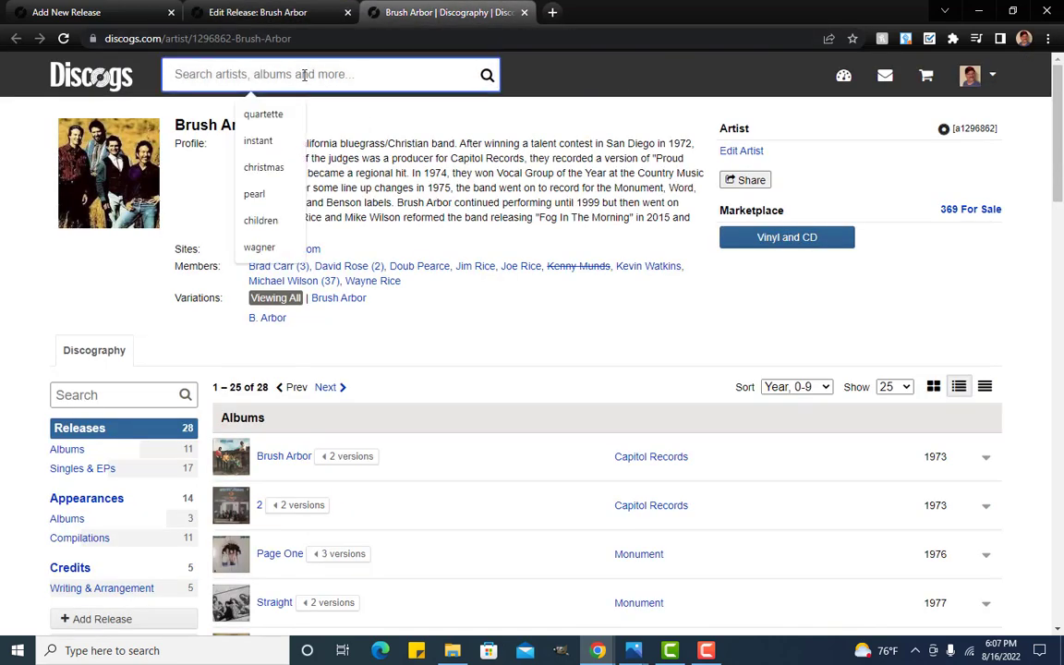
text(john smith)
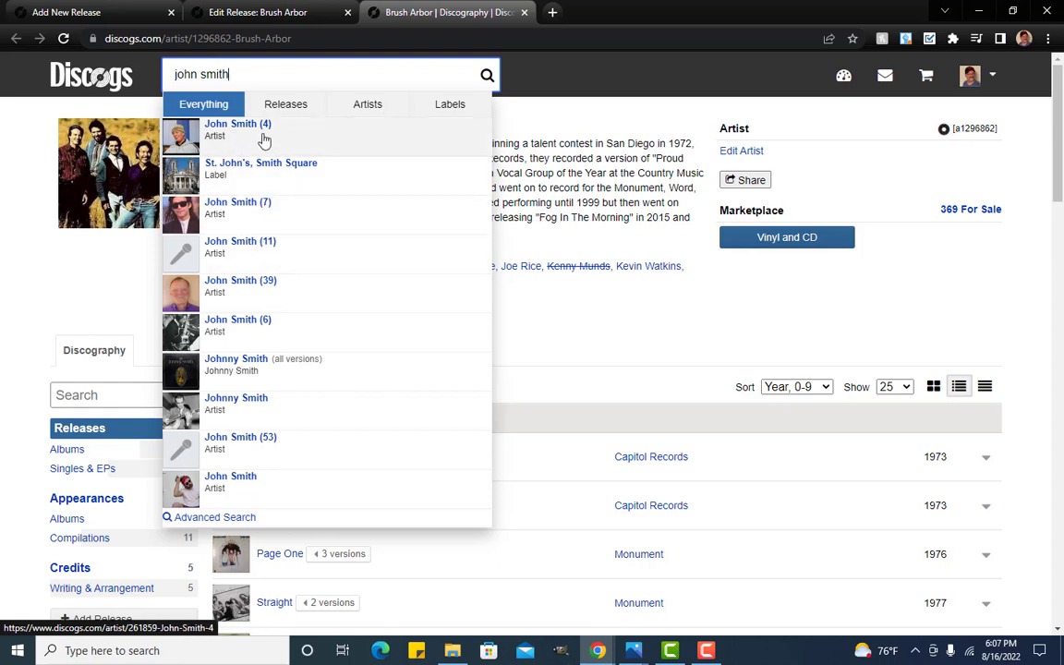
Return to the release draft and set the artist name to Brush Arbor (2)
click(290, 18)
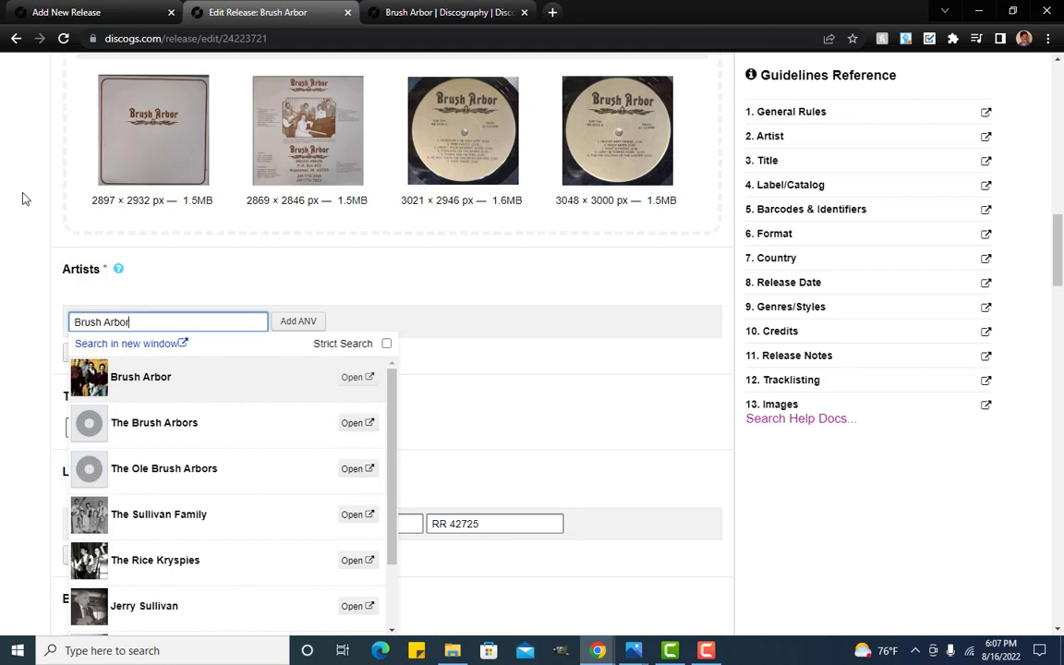
text((2)
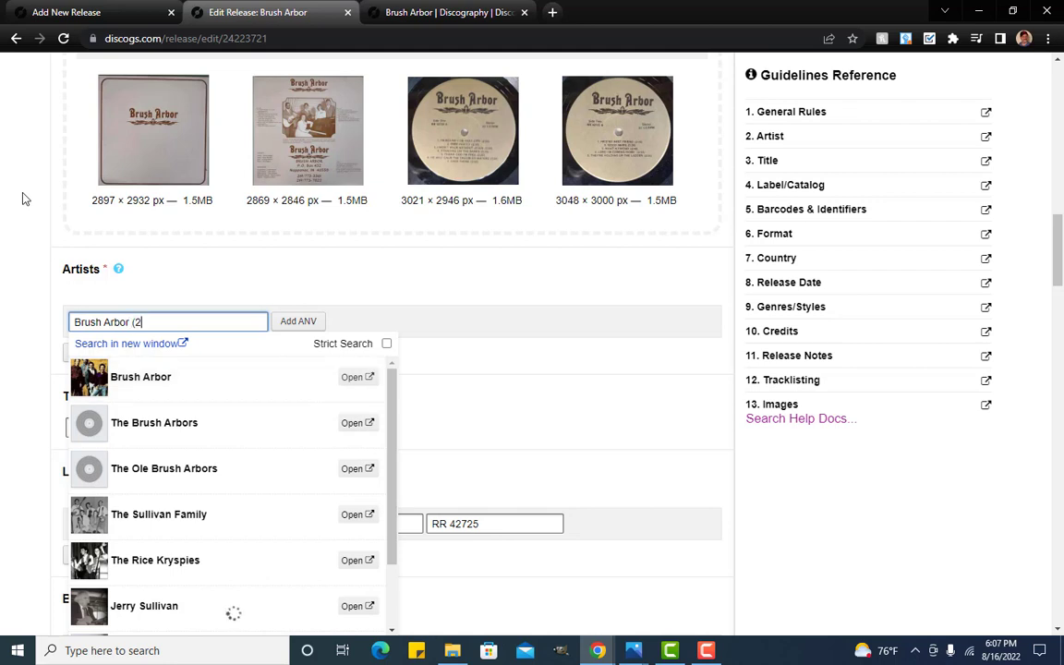
text())
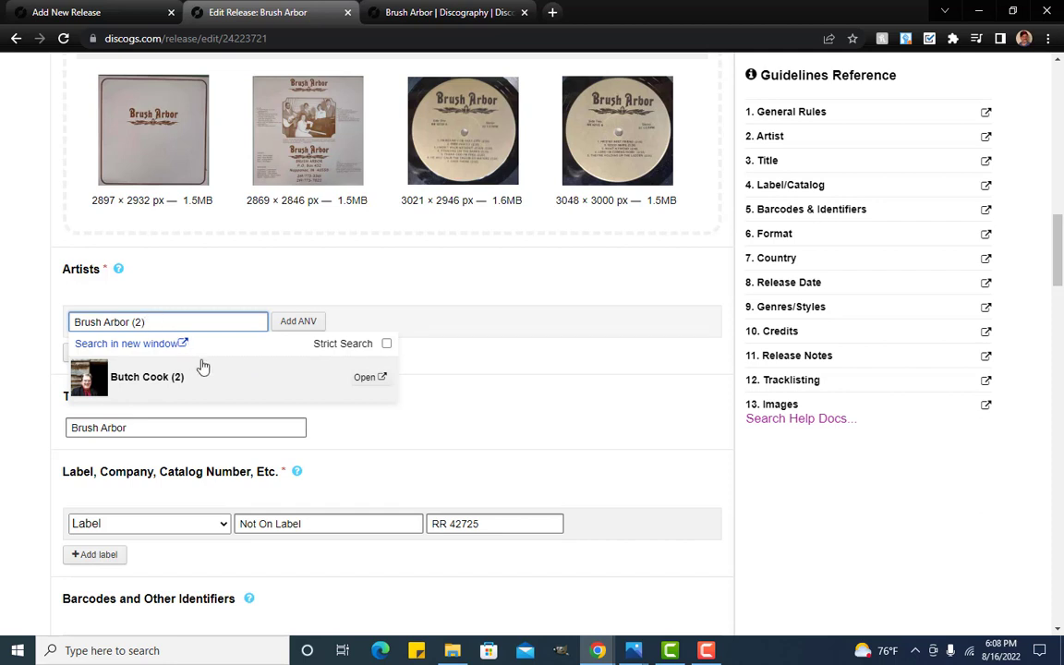
Recheck the band photo on the existing Brush Arbor artist page and return to the release draft
click(443, 13)
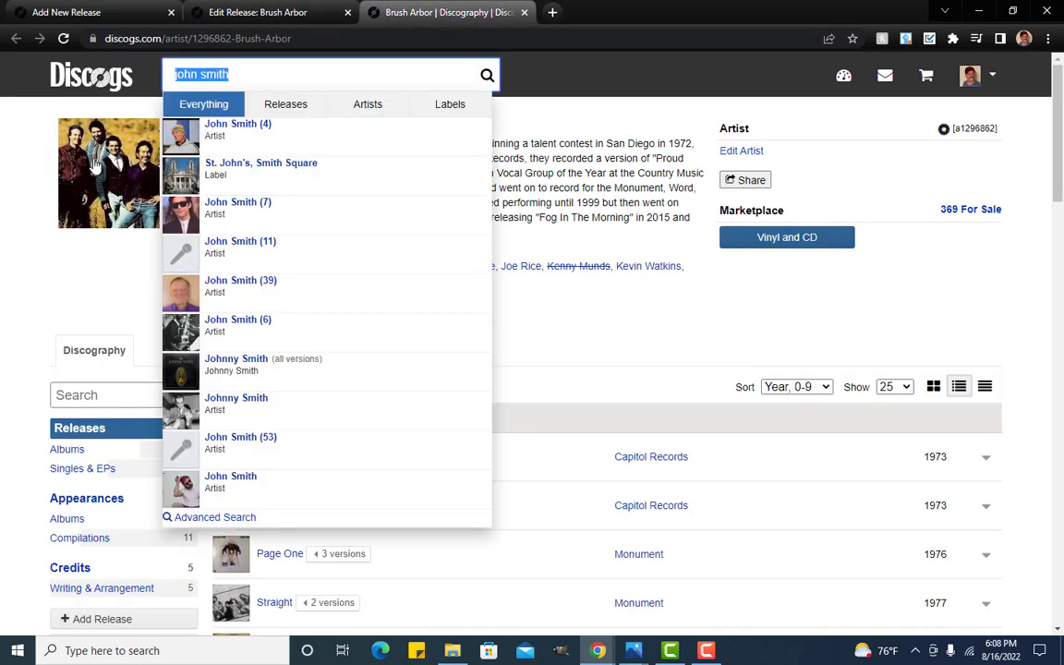
click(20, 153)
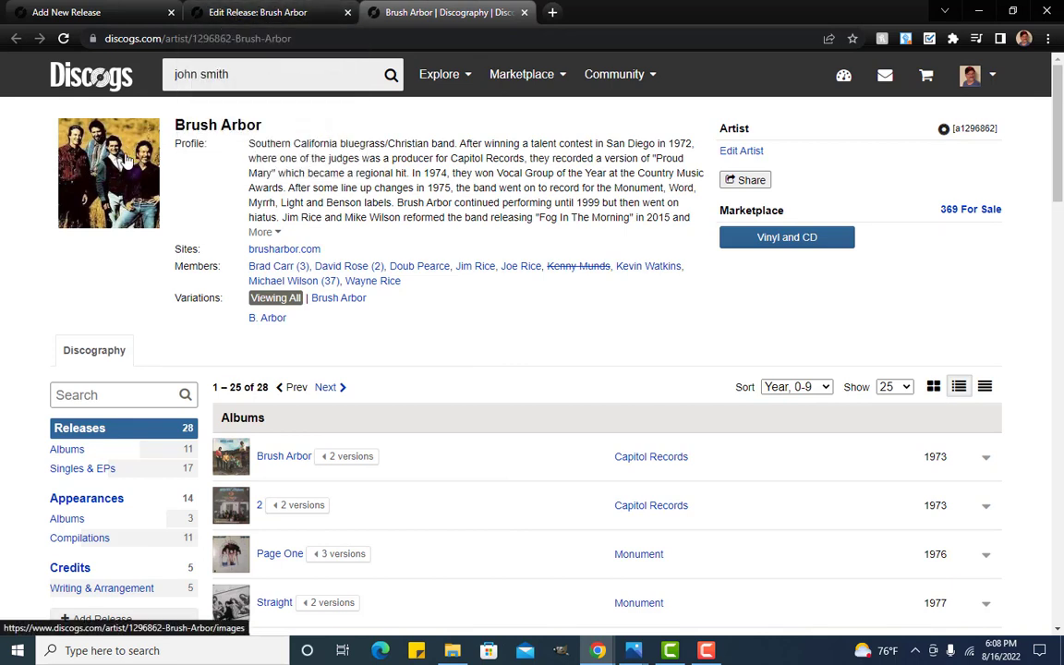
click(222, 13)
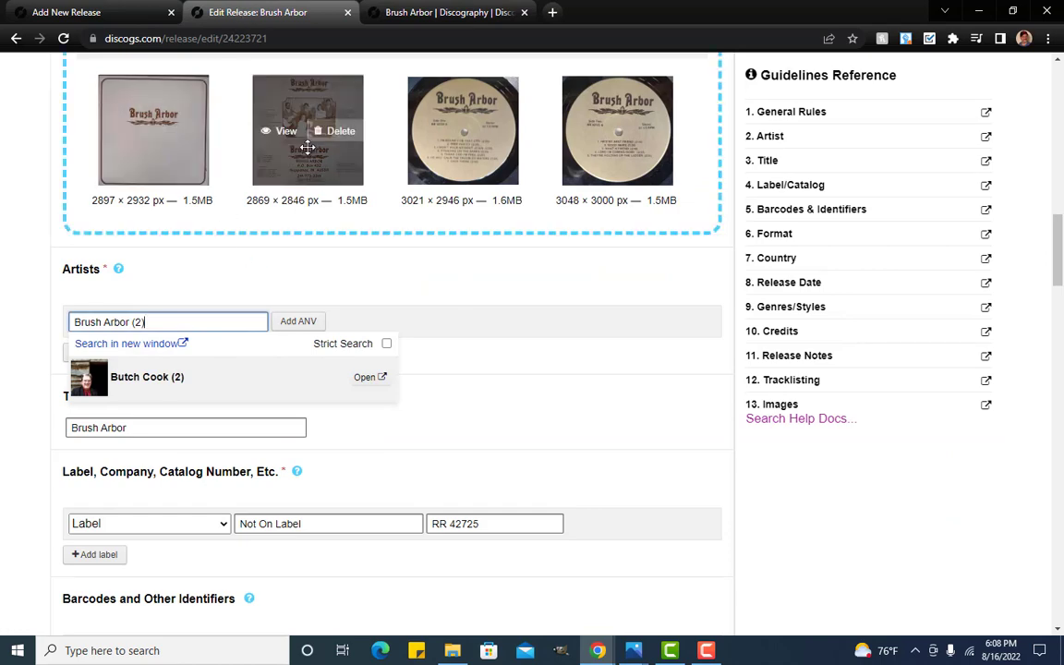
Look through the remaining fields of the release draft and send it to preview for submission
scroll(620, 481, up, 1)
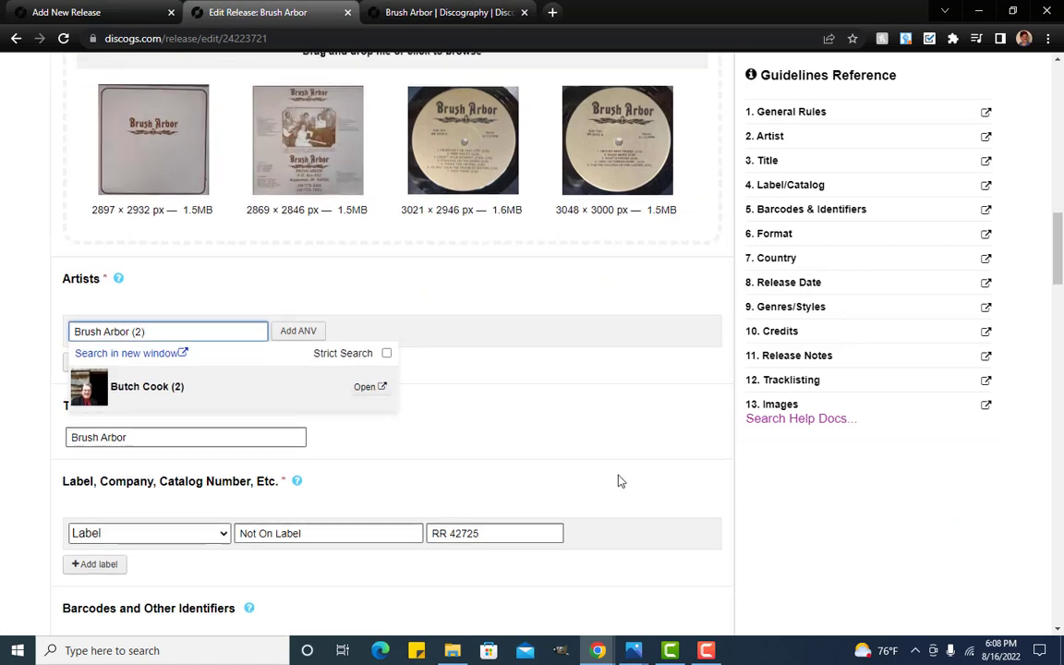
scroll(621, 481, up, 2)
scroll(673, 442, down, 4)
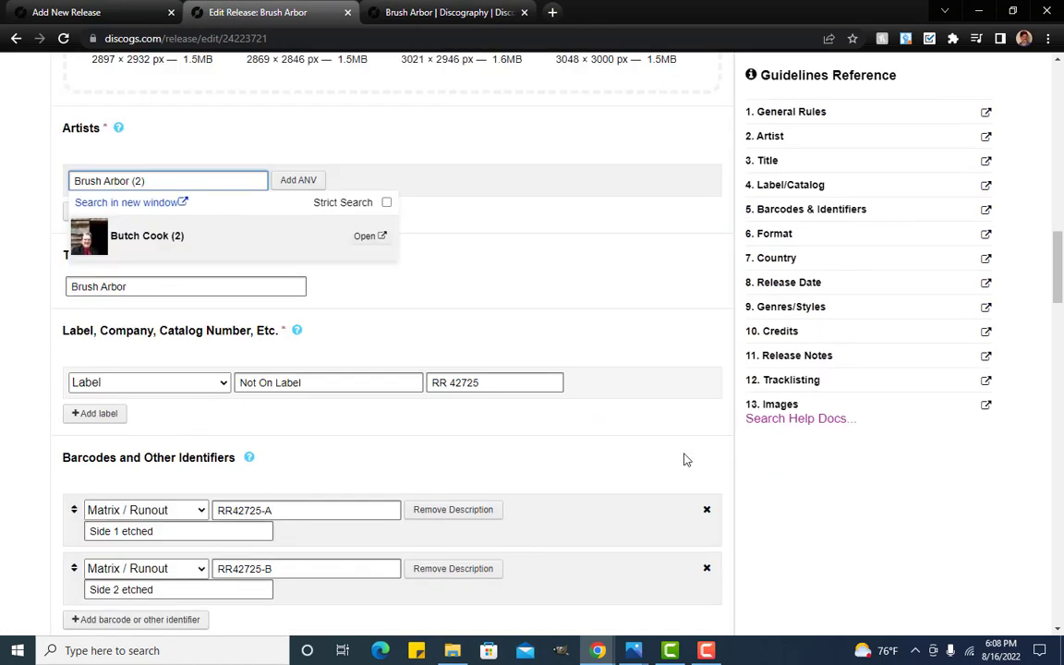
scroll(685, 459, down, 12)
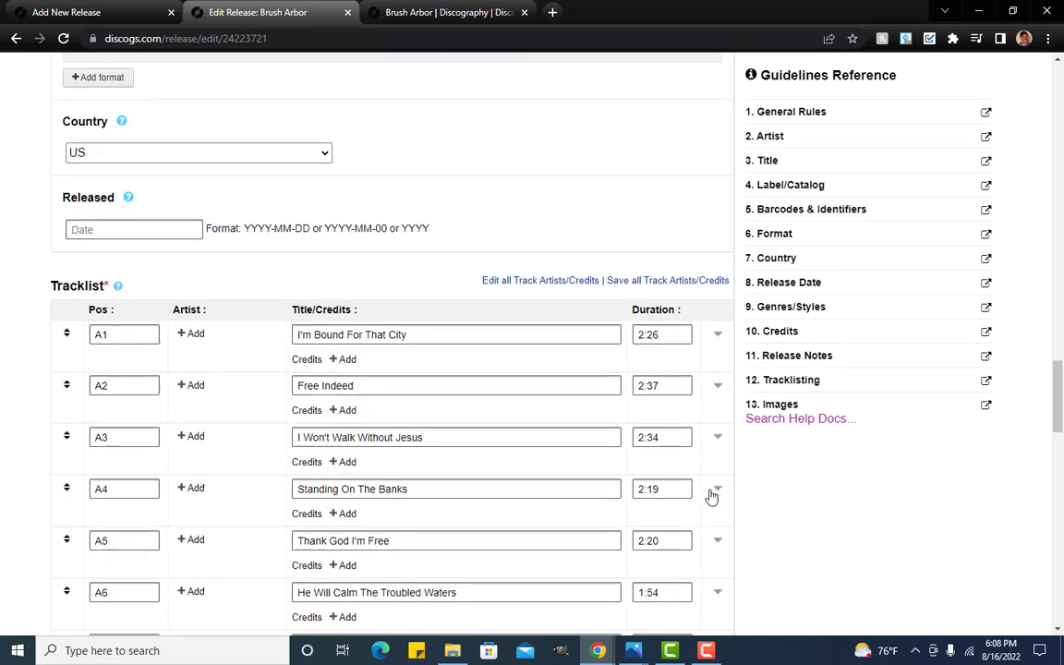
scroll(711, 497, down, 15)
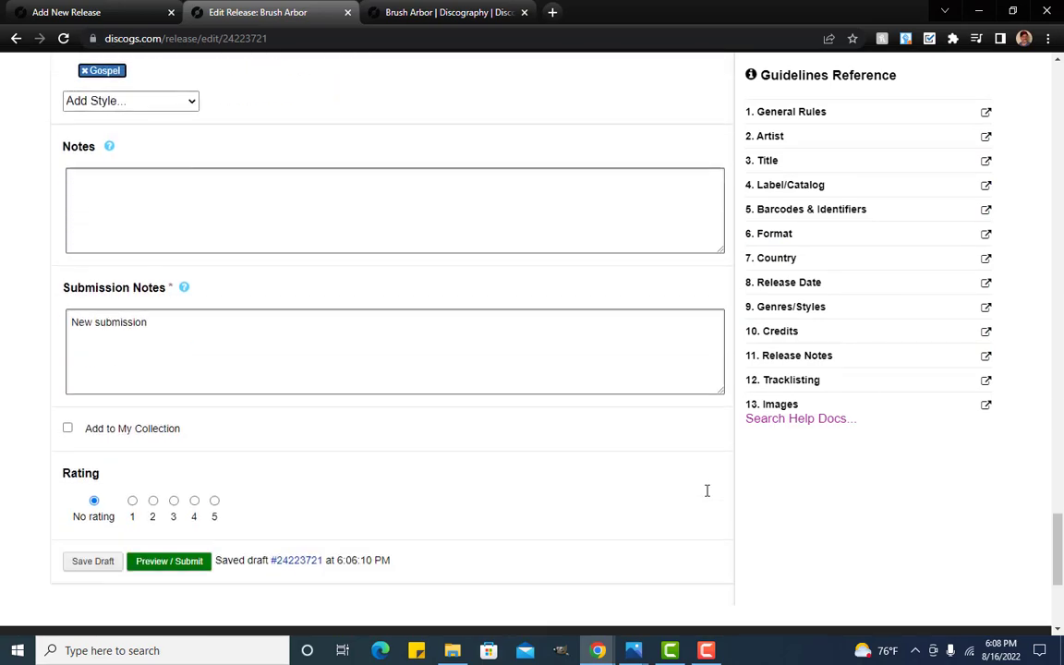
scroll(707, 491, down, 2)
click(172, 414)
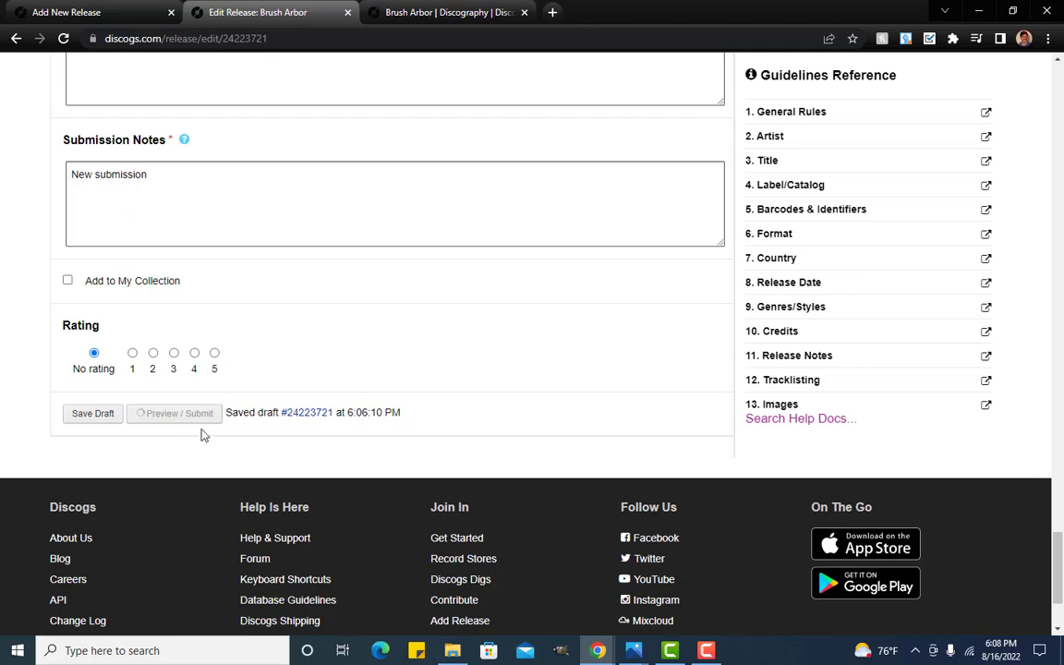
Review the preview warnings and add the line "Artist is a new submission" to the draft's submission notes
scroll(399, 416, down, 3)
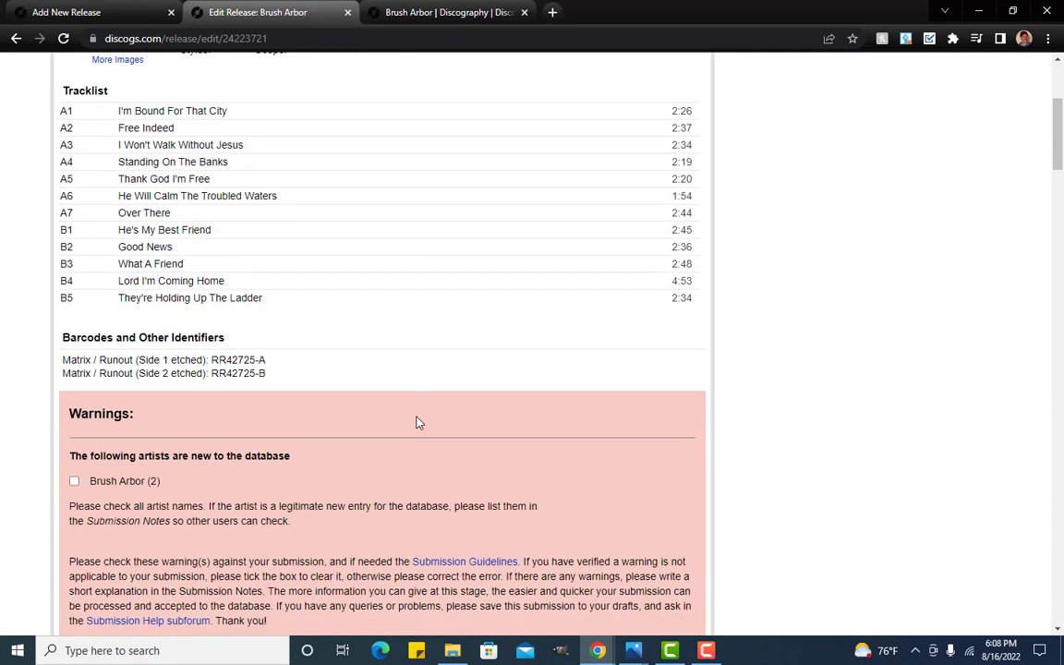
scroll(416, 423, down, 1)
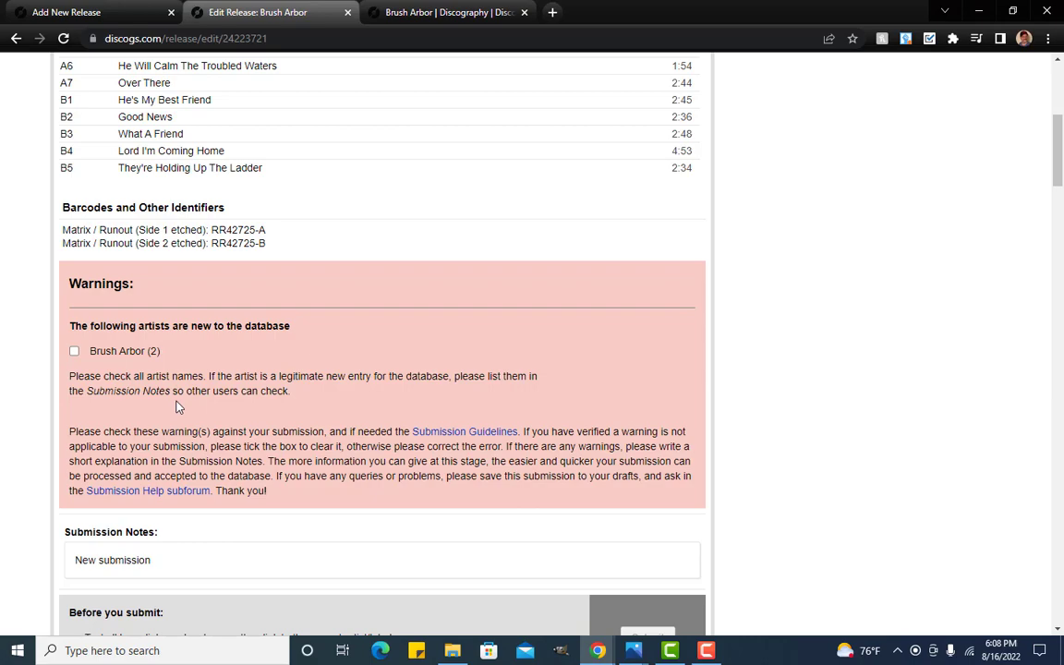
scroll(178, 408, down, 15)
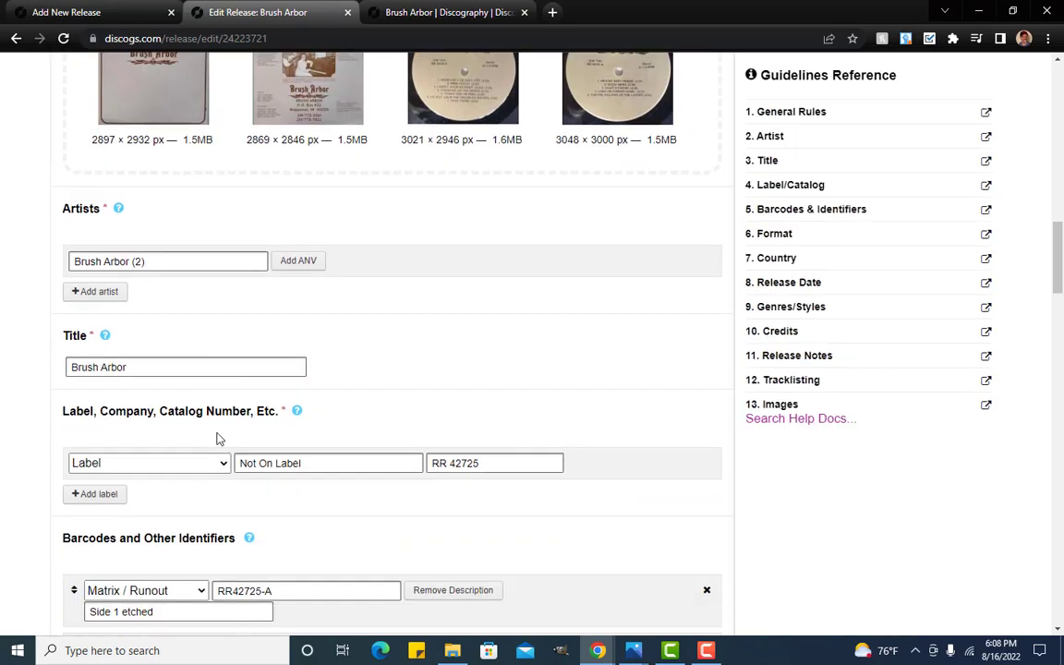
scroll(268, 489, down, 20)
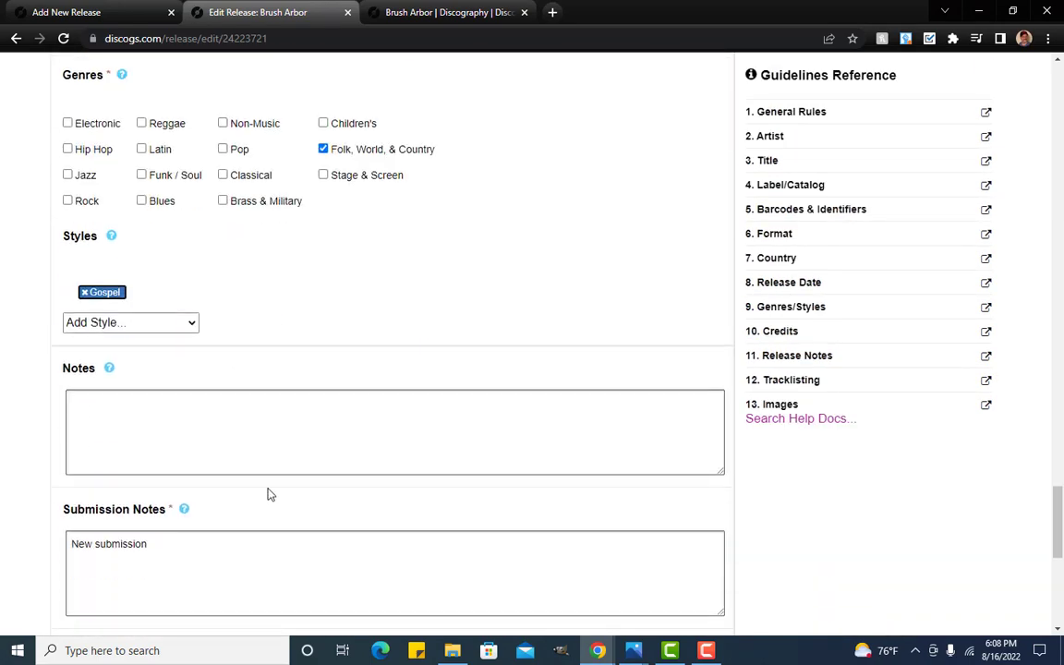
scroll(268, 494, up, 3)
click(166, 411)
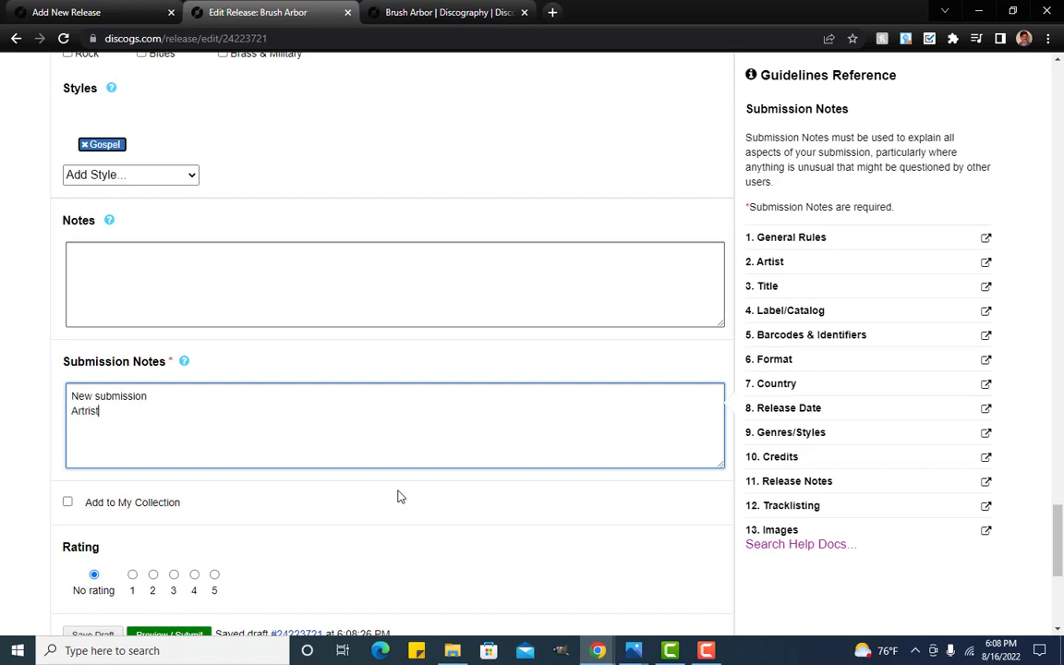
text(is a new submission)
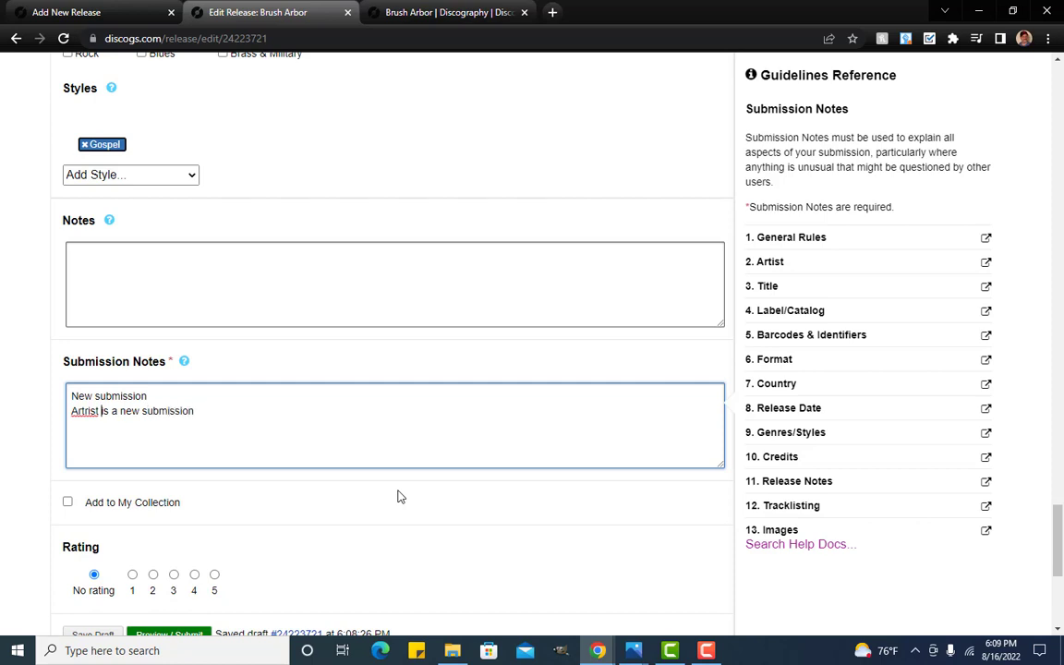
key(BackSpace)
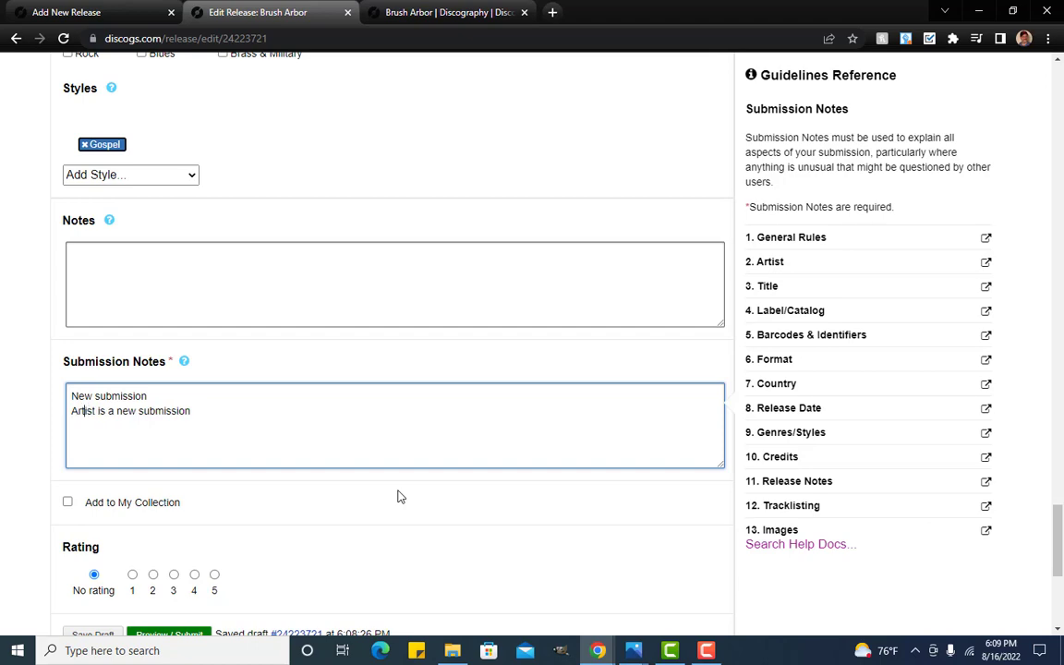
Preview the release again, clear the new-artist warning for Brush Arbor (2), and submit the release
scroll(644, 516, down, 3)
click(141, 413)
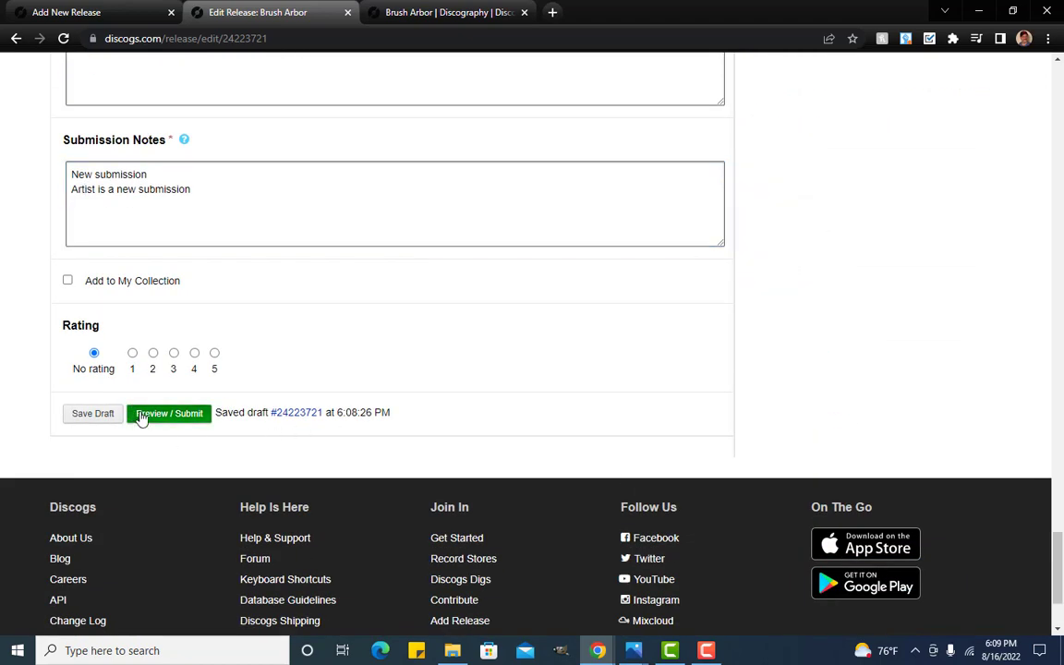
scroll(420, 318, down, 3)
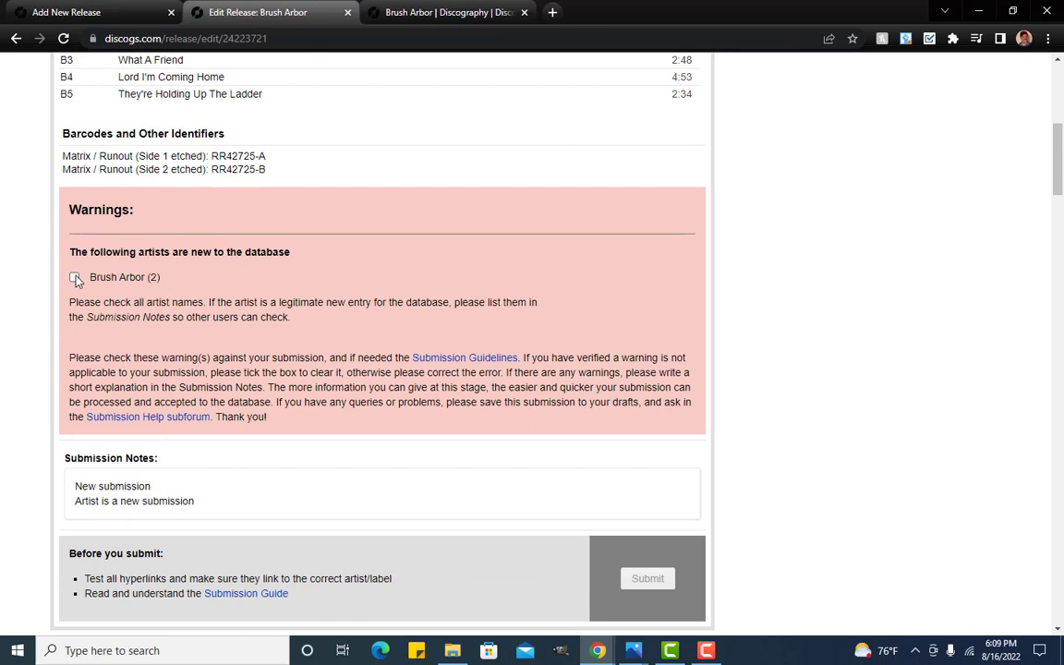
click(75, 278)
scroll(532, 466, down, 2)
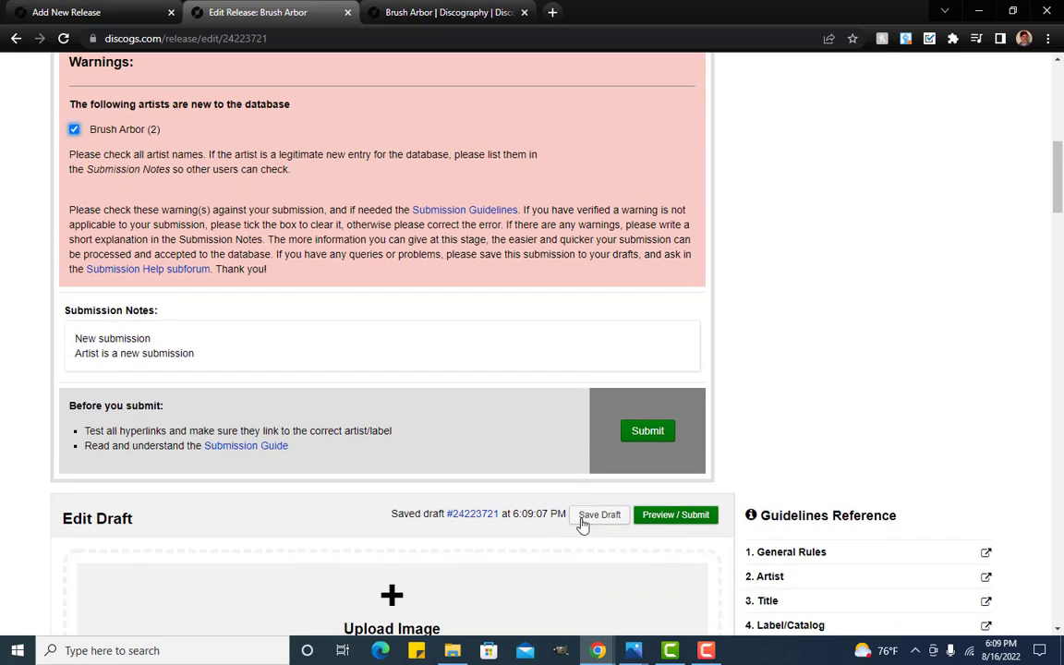
click(646, 432)
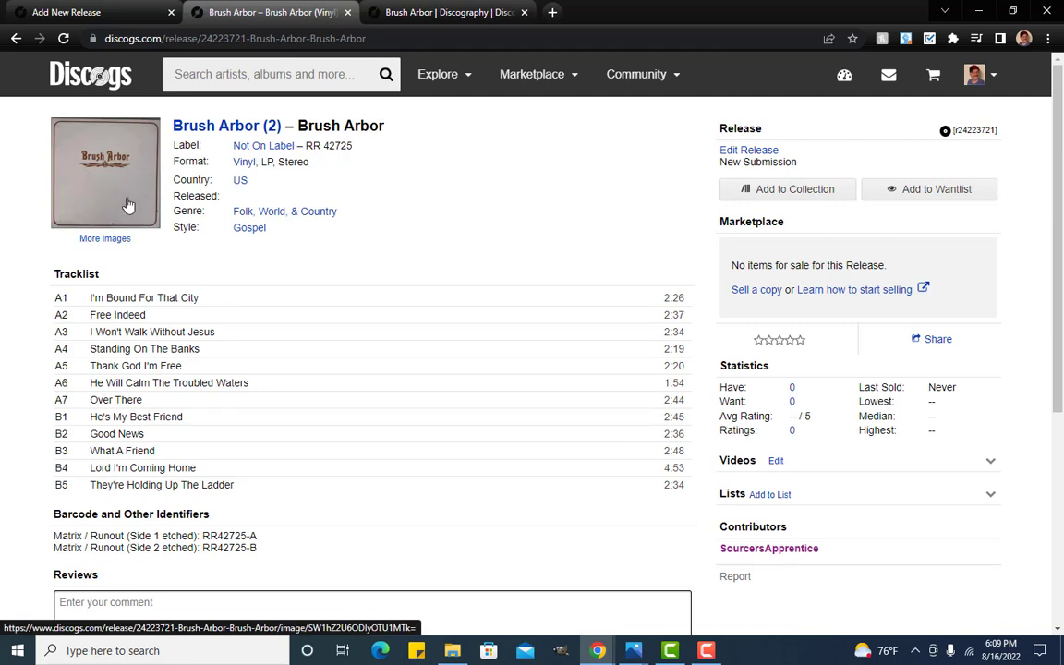
Go to the new Brush Arbor (2) artist page from the submitted release and open its image editing page
mouse_move(202, 132)
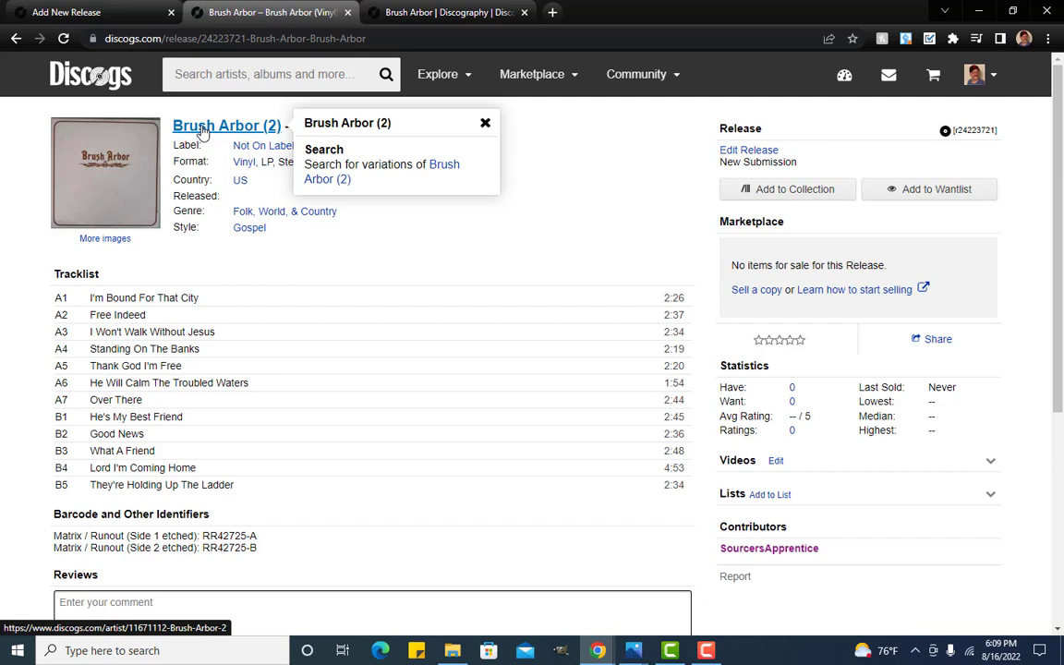
click(202, 132)
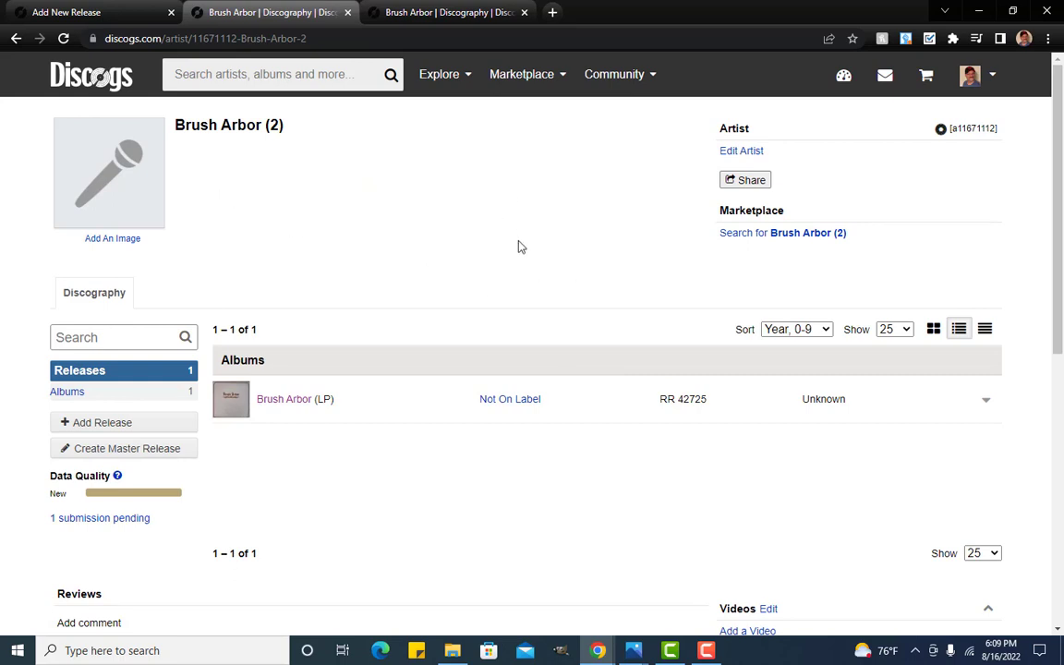
click(752, 153)
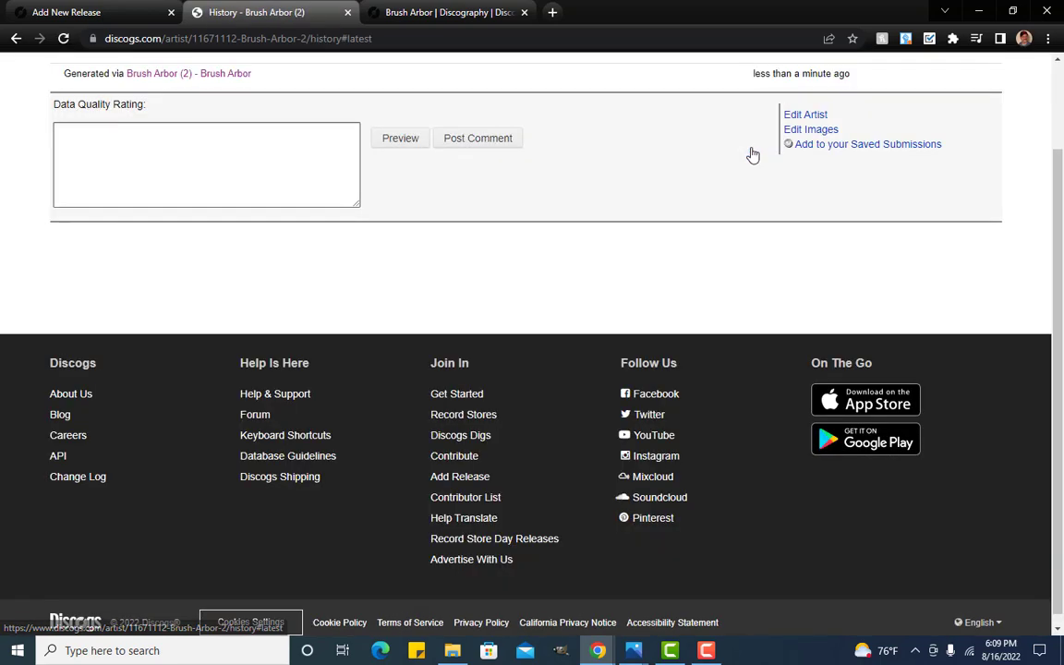
click(790, 132)
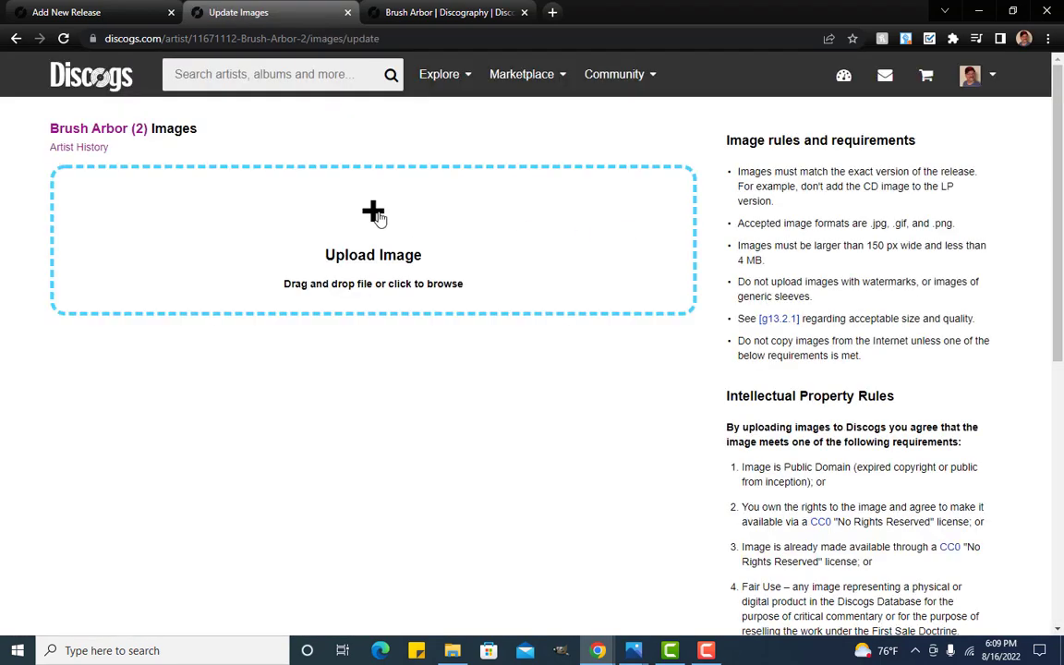
Upload the image Brush 5 as the artist picture and save it with the change description "Uploaded image"
click(376, 214)
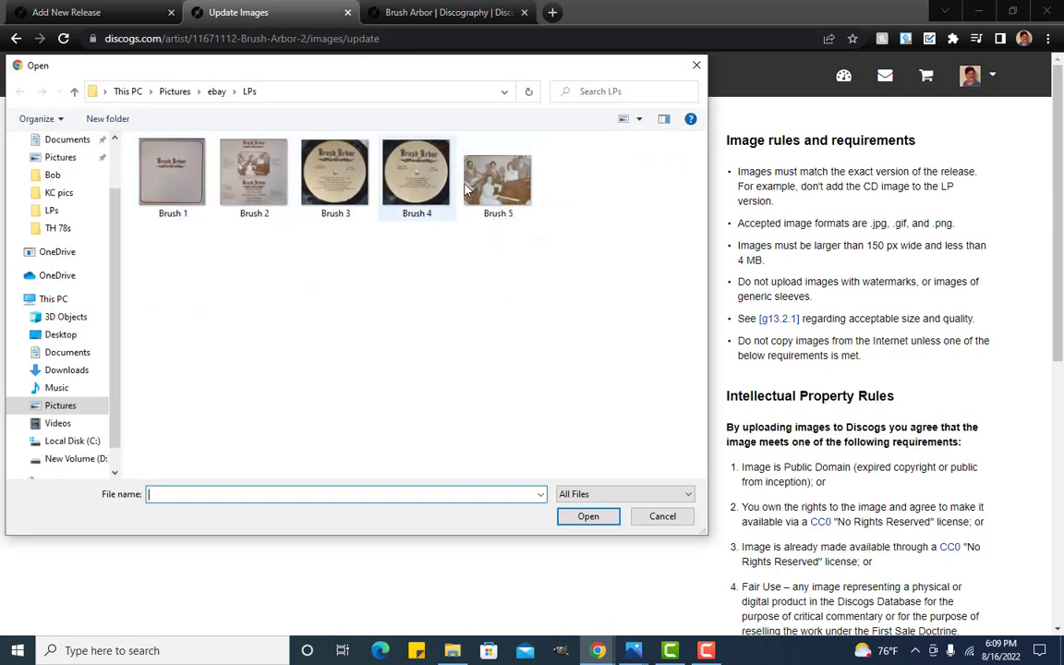
click(499, 183)
click(608, 520)
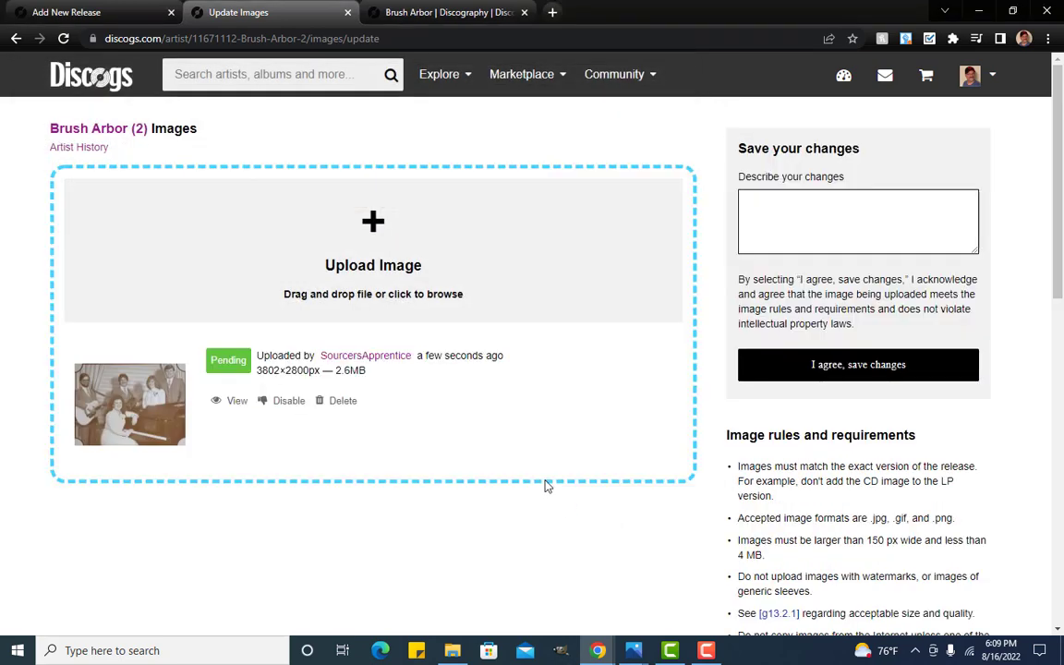
click(791, 204)
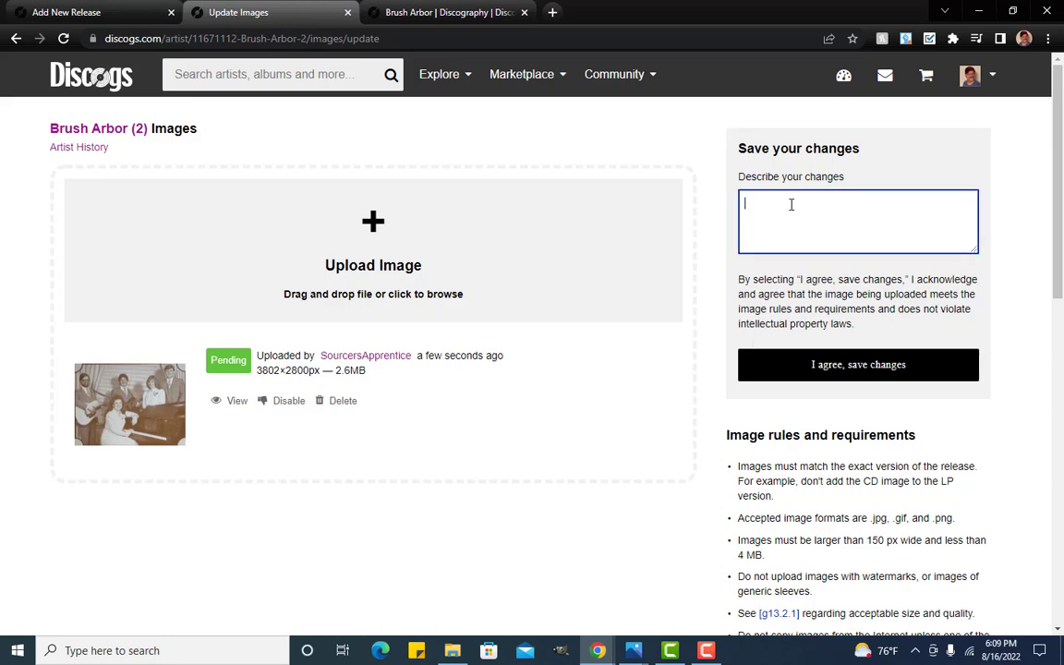
text(Uploaded image)
click(852, 365)
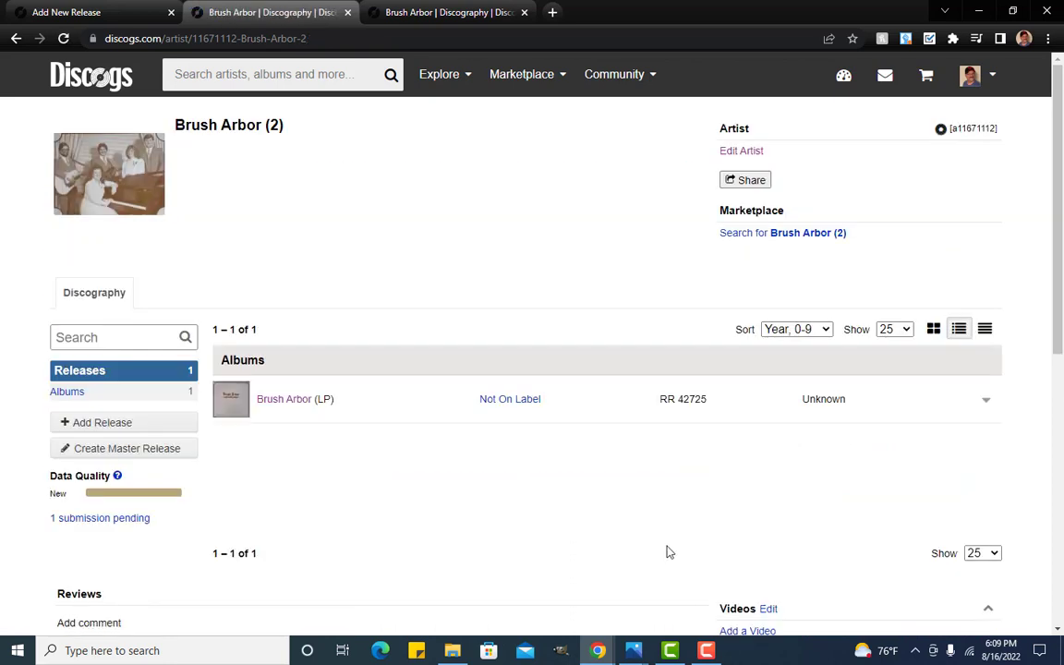
Open the Brush Arbor (2) artist details for editing and consult the existing Brush Arbor artist's profile for comparison
click(739, 152)
scroll(600, 332, up, 2)
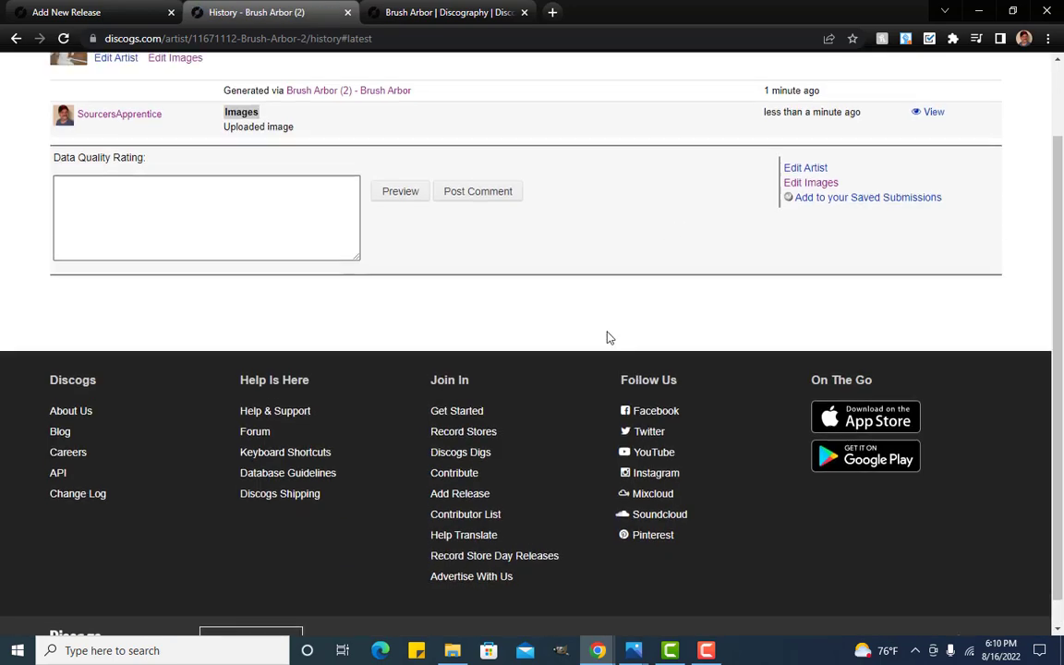
click(787, 256)
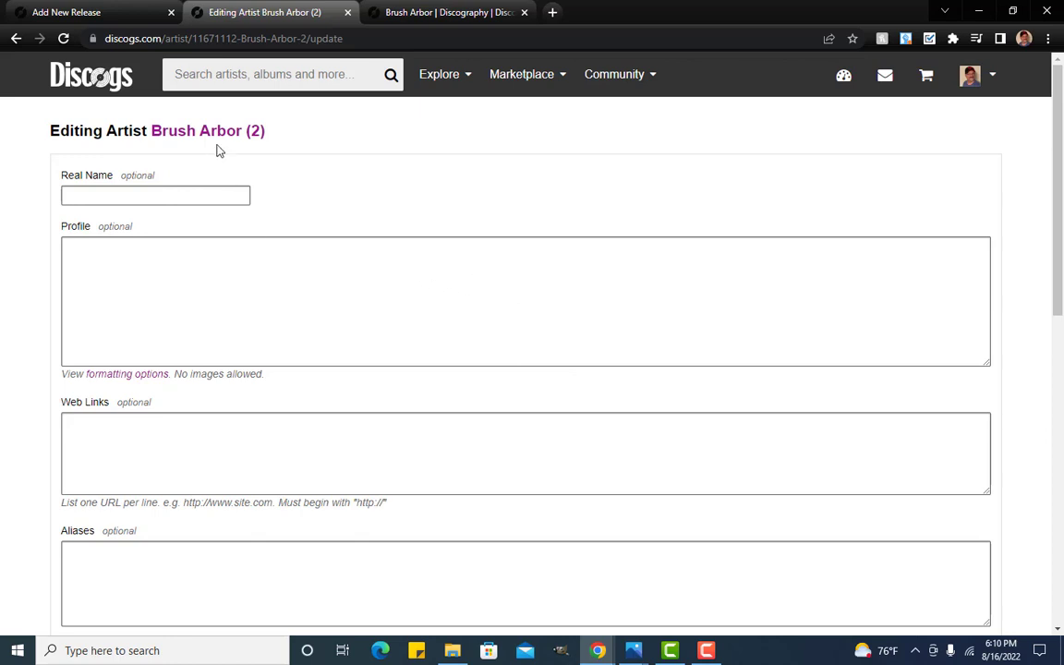
click(398, 13)
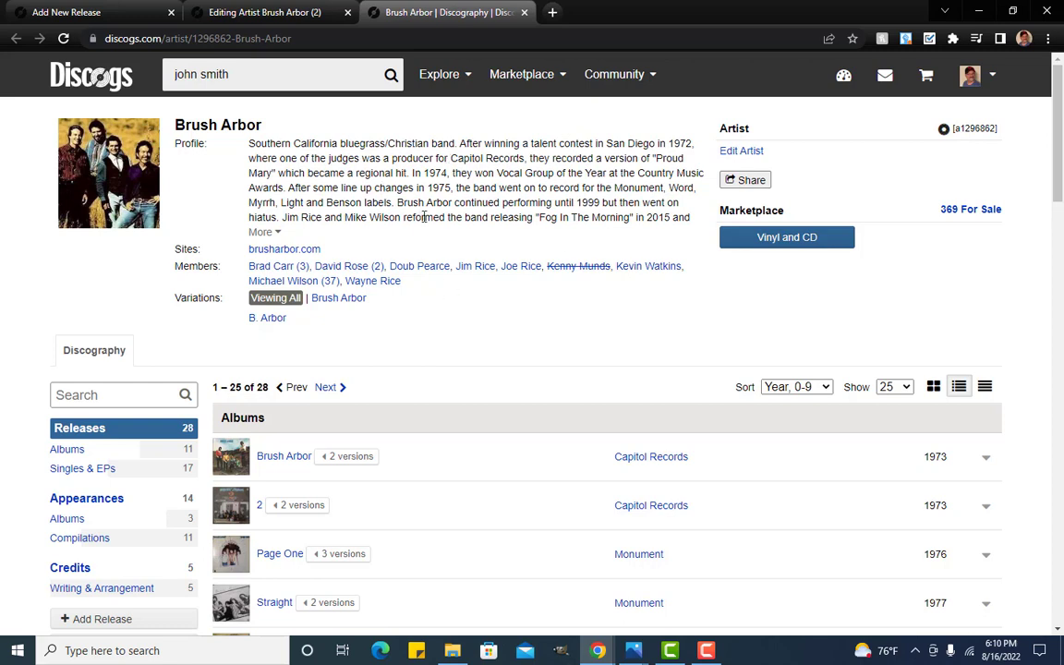
click(278, 19)
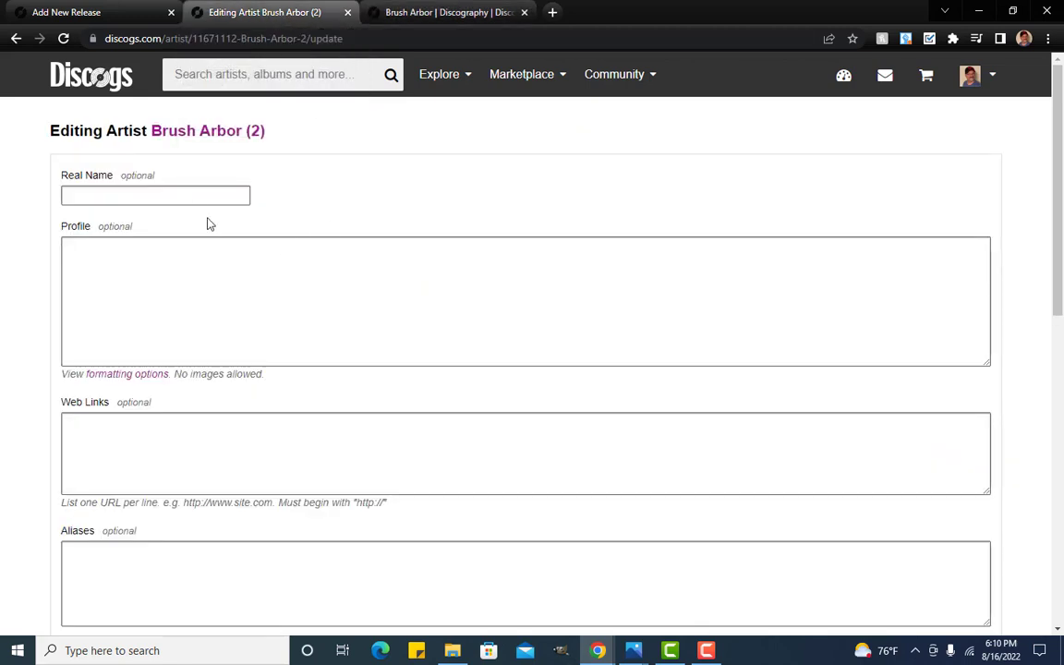
Start the artist profile with "Family gospel group from Nappanee Indiana. Not the same as"
click(342, 325)
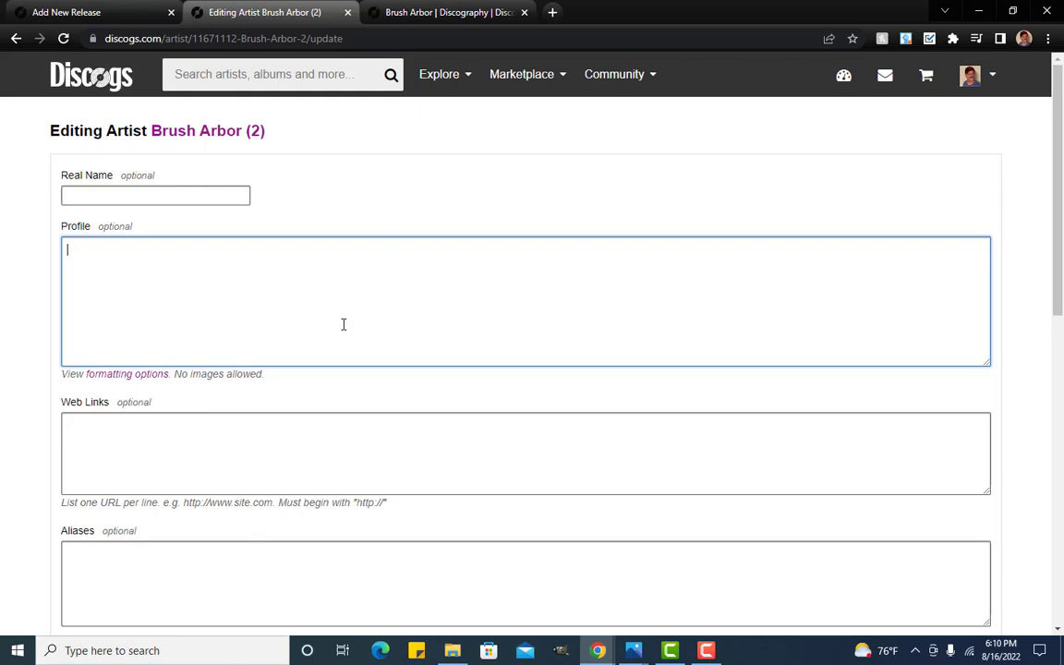
text(Family gospel group from )
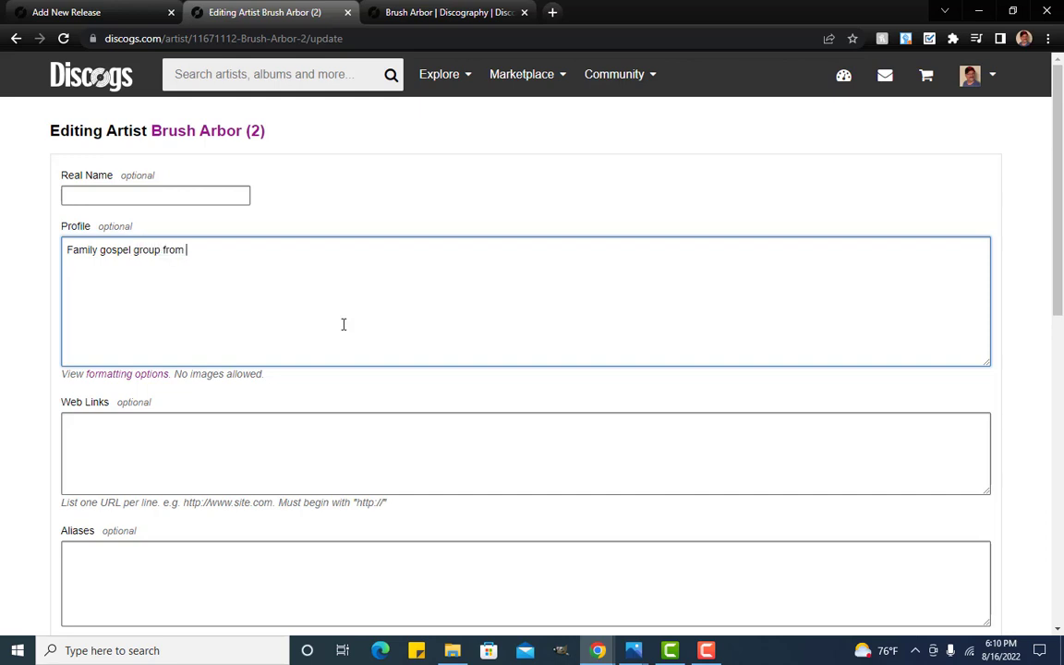
text(Nappanee Indiana)
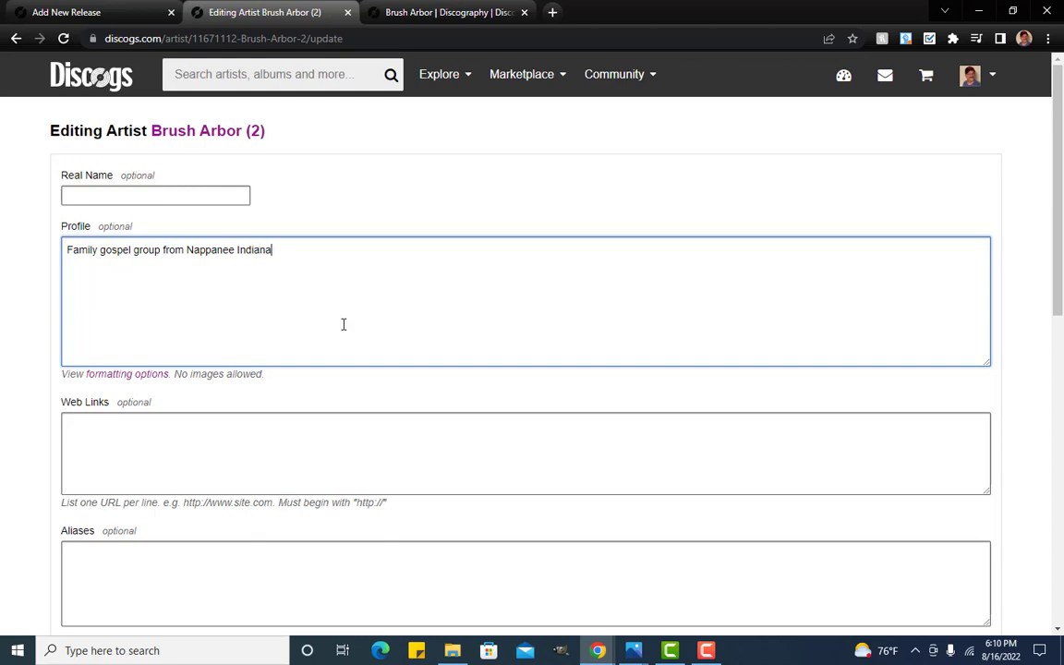
text(. Not the same as)
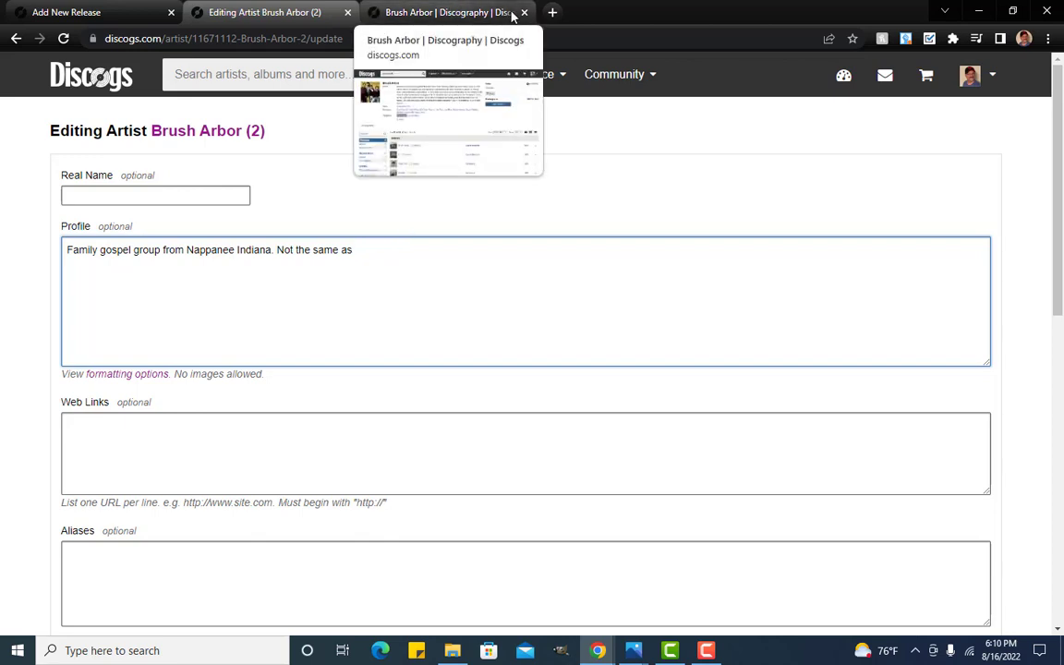
Find Elvis Costello's Discogs artist page in a new browser tab and open its edit form to examine how artist links are written in the profile
click(552, 13)
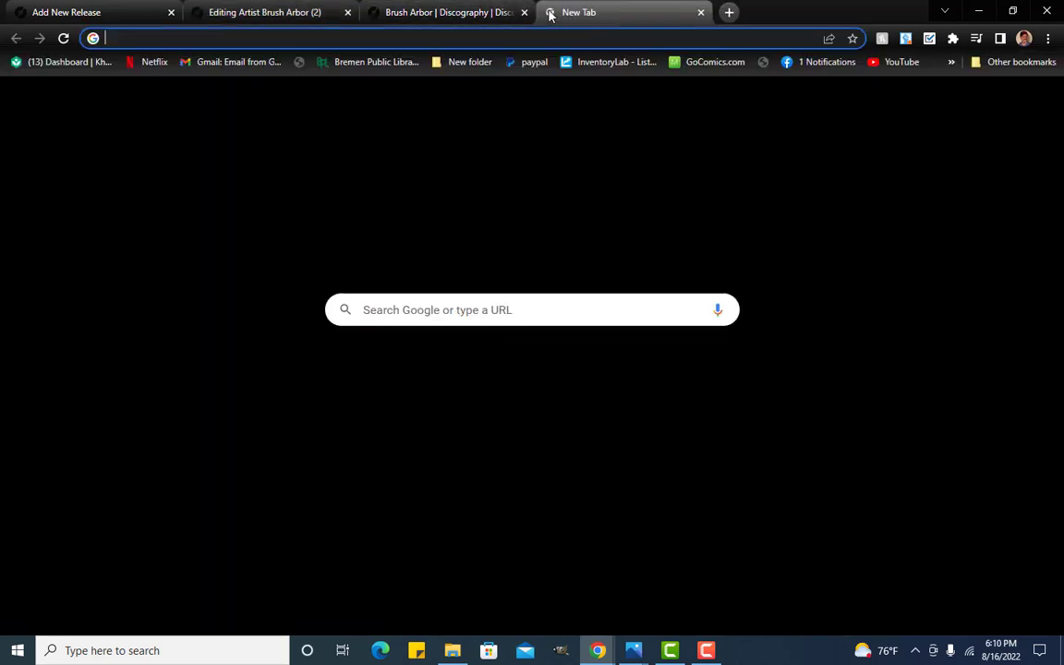
text(discogs.com)
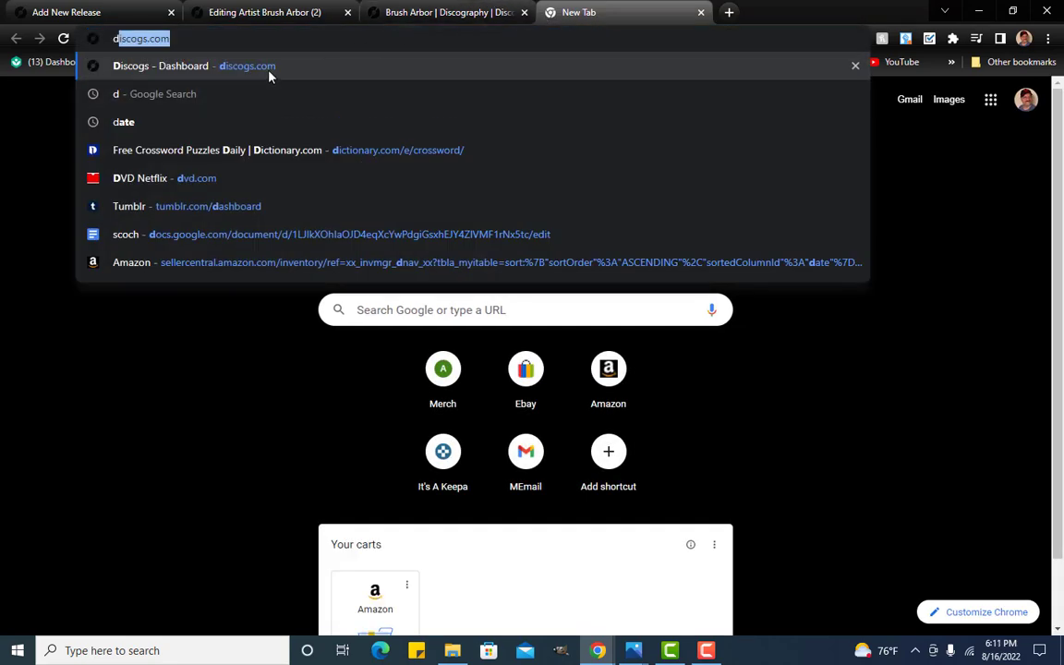
click(269, 75)
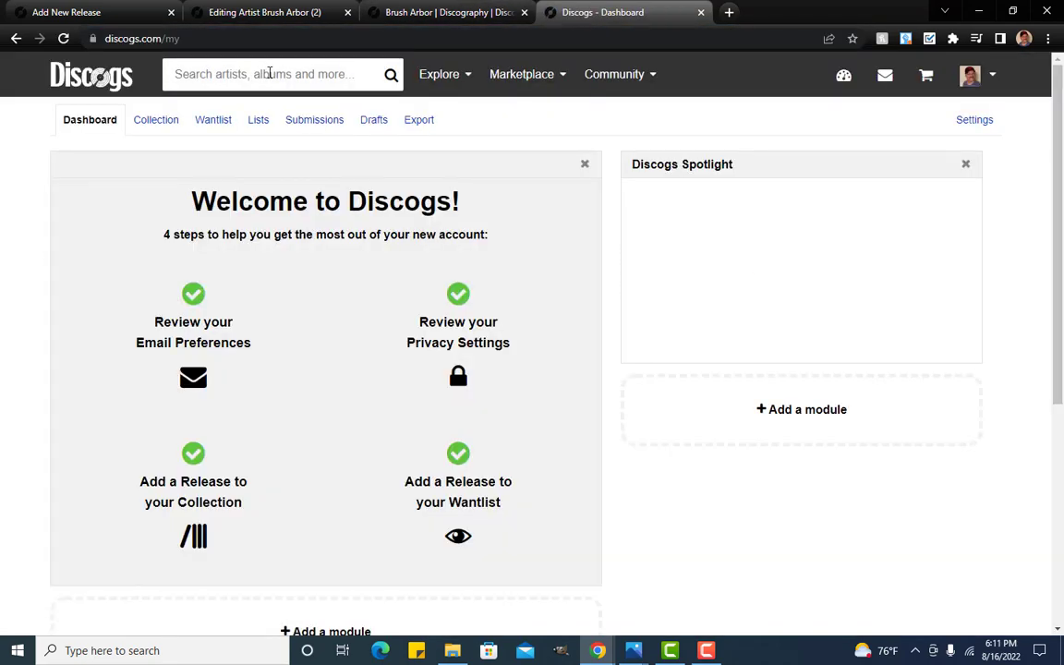
click(269, 74)
text(e)
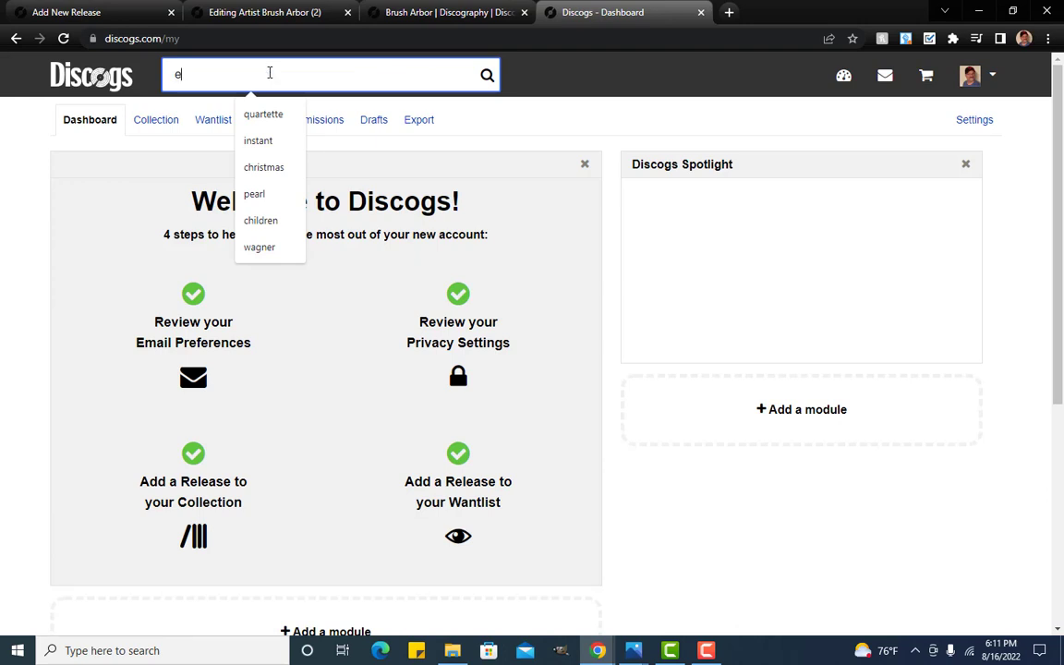
text(lvis costello)
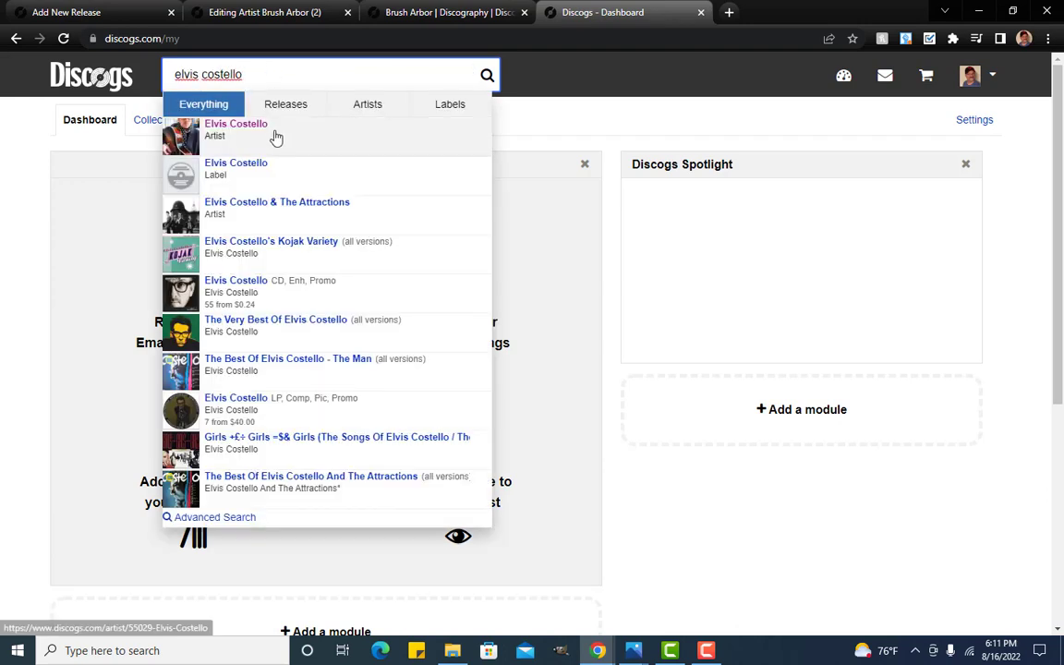
click(247, 122)
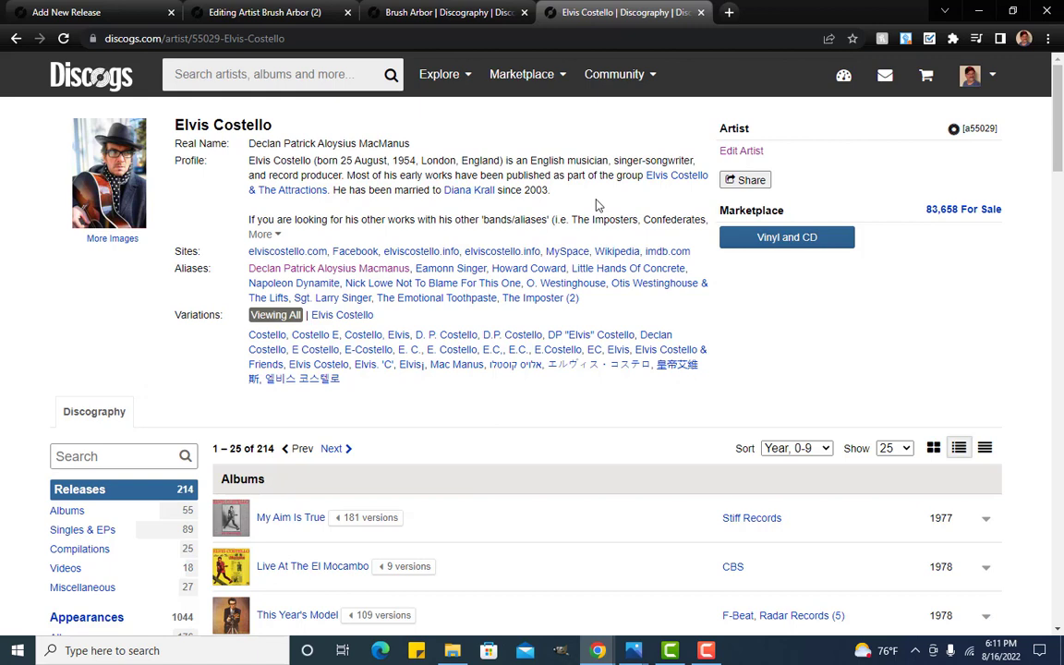
click(726, 153)
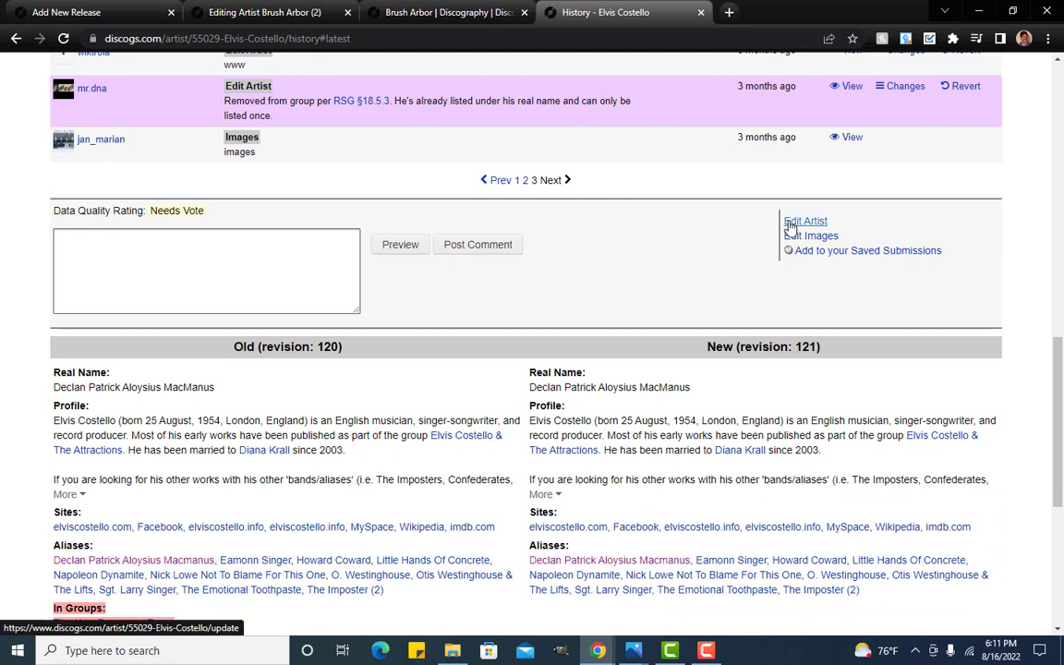
click(803, 222)
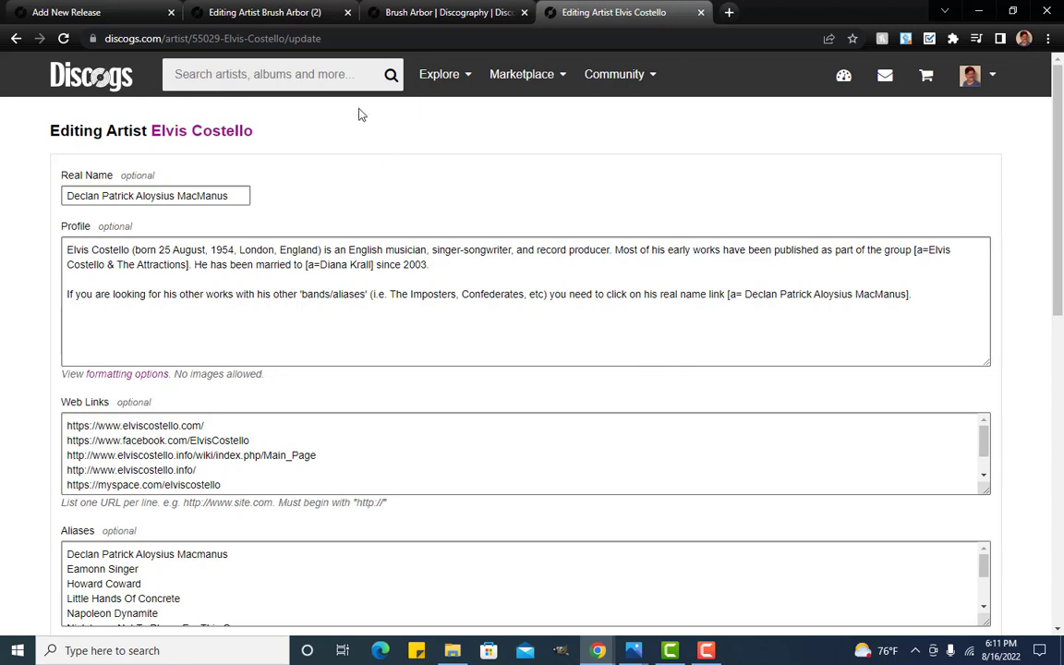
Search Discogs for "magnitron" and open the Magnitron label page to read its profile
click(325, 74)
text(mag)
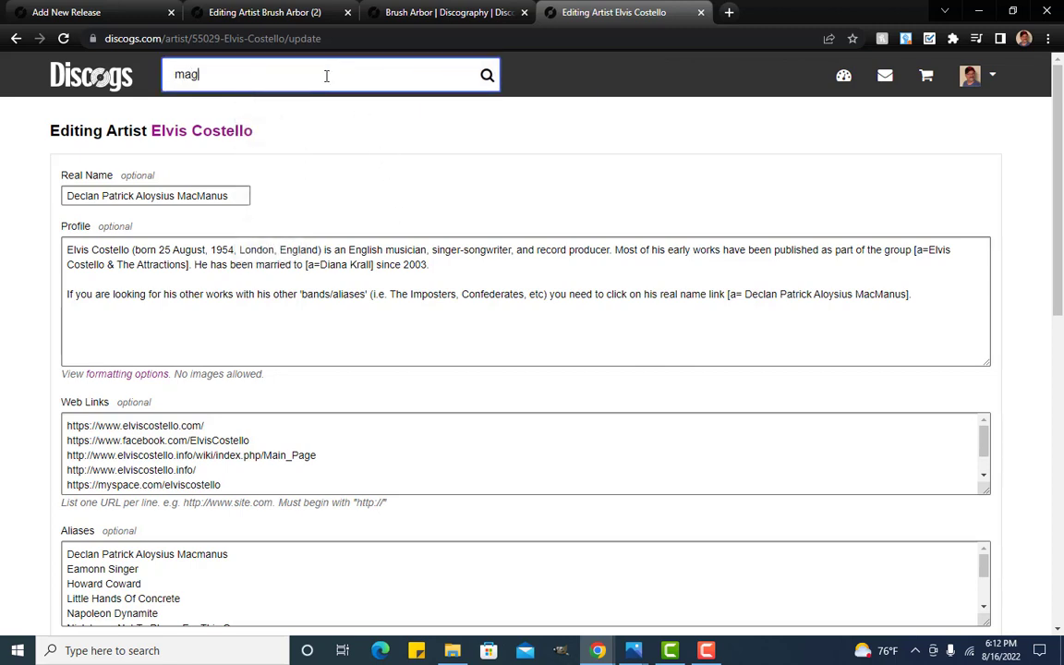
text(nitron)
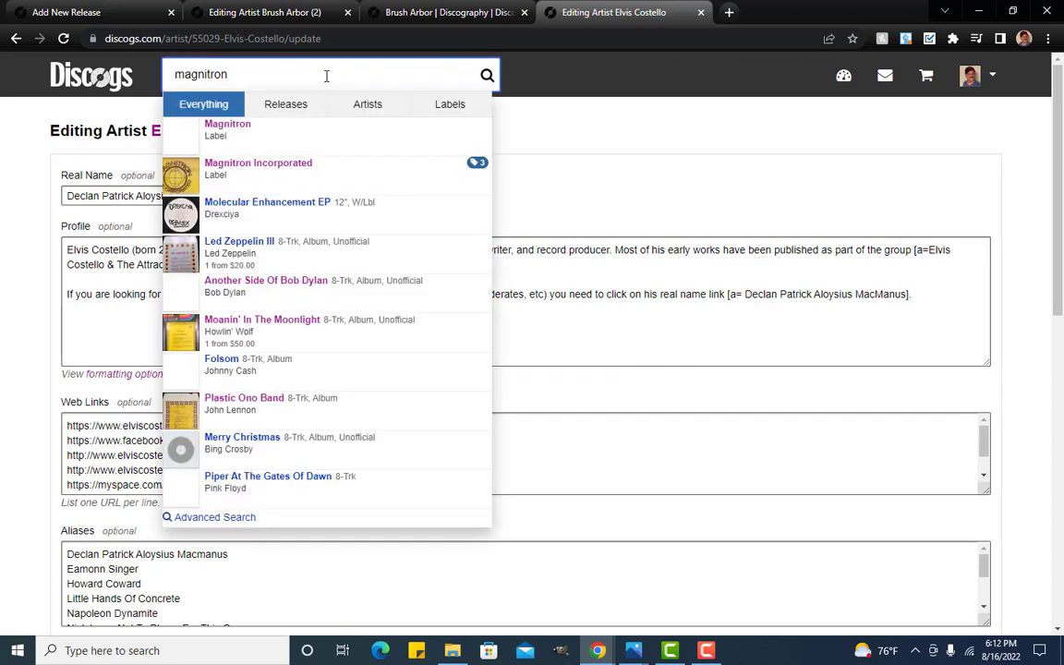
click(213, 135)
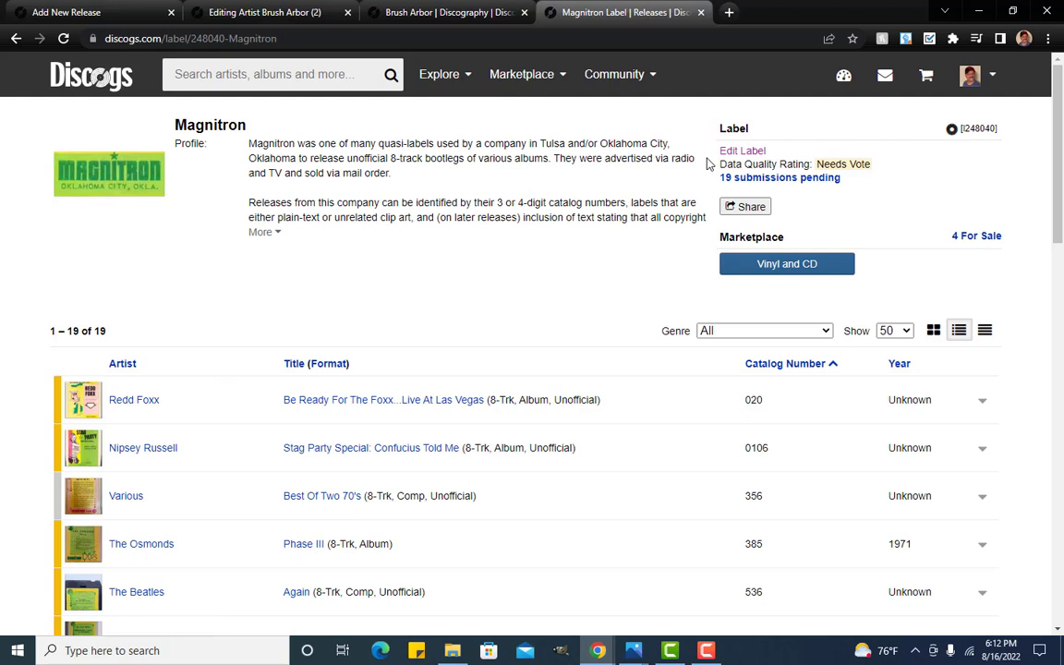
Find the Magnitron Incorporated label and open its edit form to examine how a label link is written in the profile
click(249, 73)
text(magnitron)
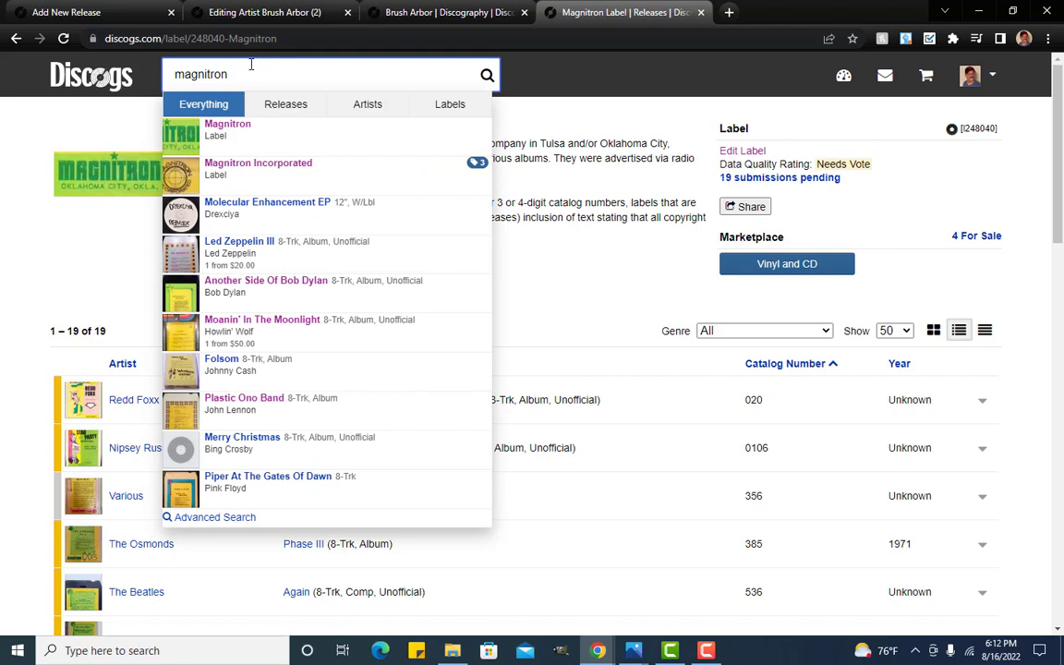
click(248, 180)
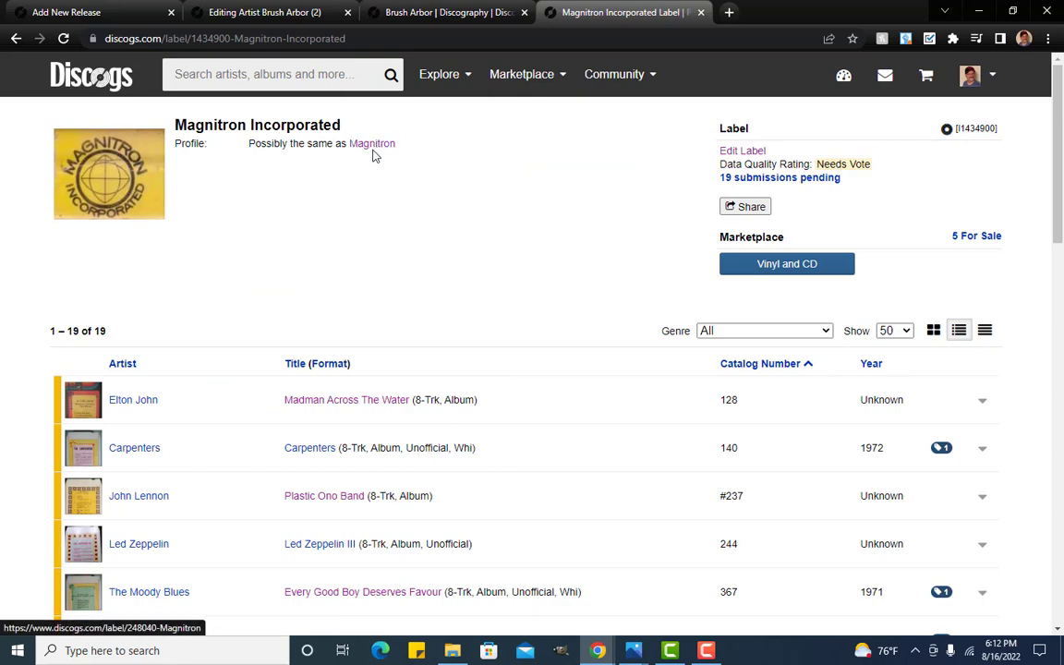
click(730, 152)
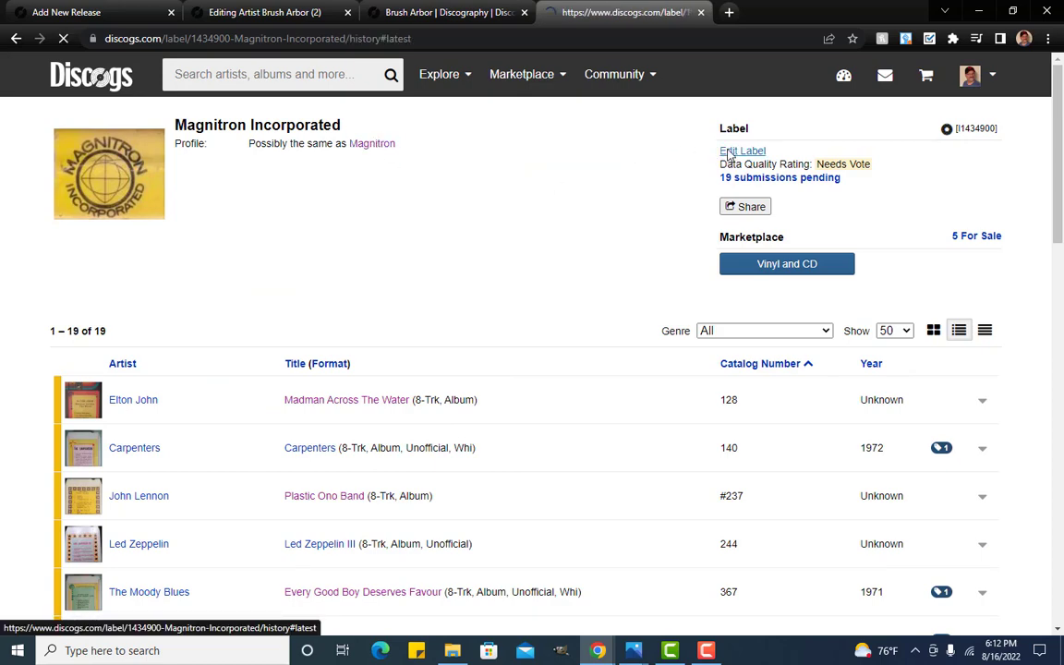
click(797, 120)
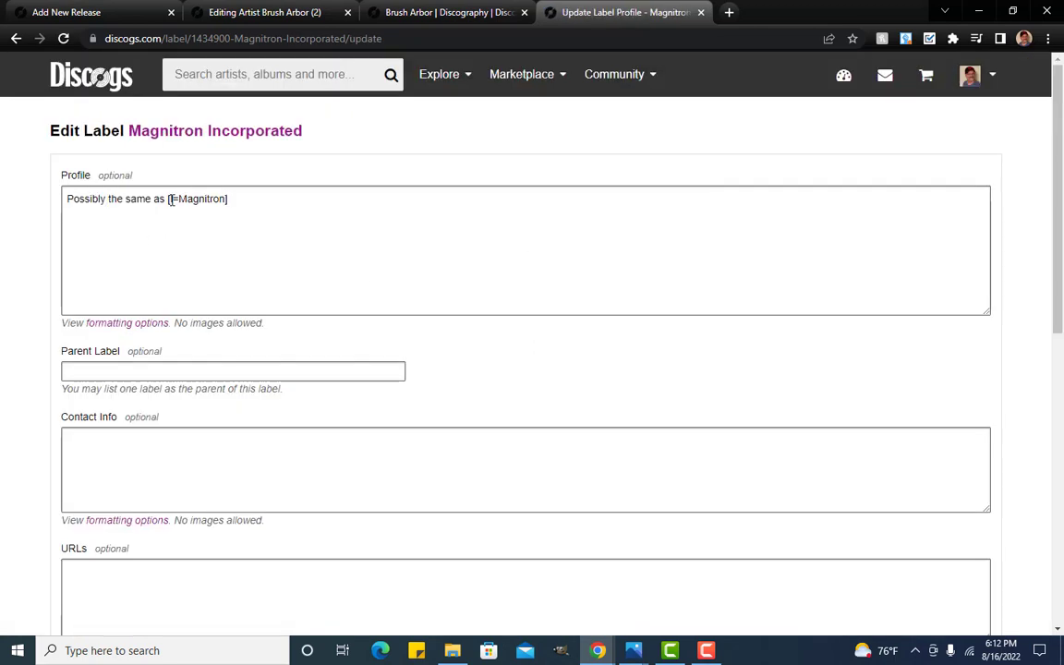
Complete the Brush Arbor (2) profile text with the artist link "[a=Brush Arbor]" and look over the form's other optional fields
click(373, 6)
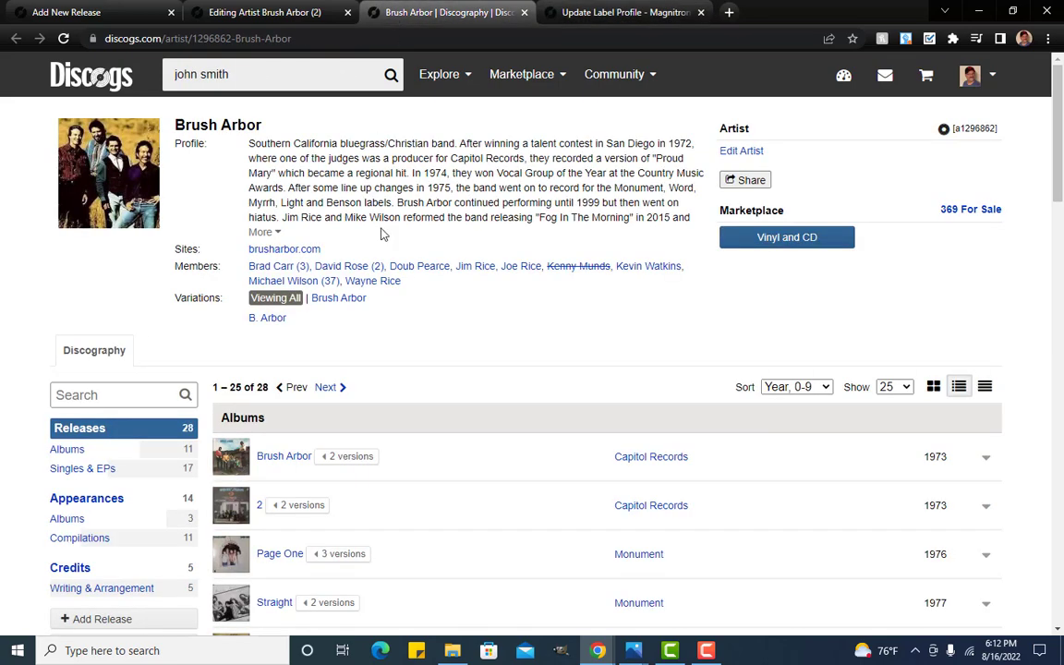
click(250, 13)
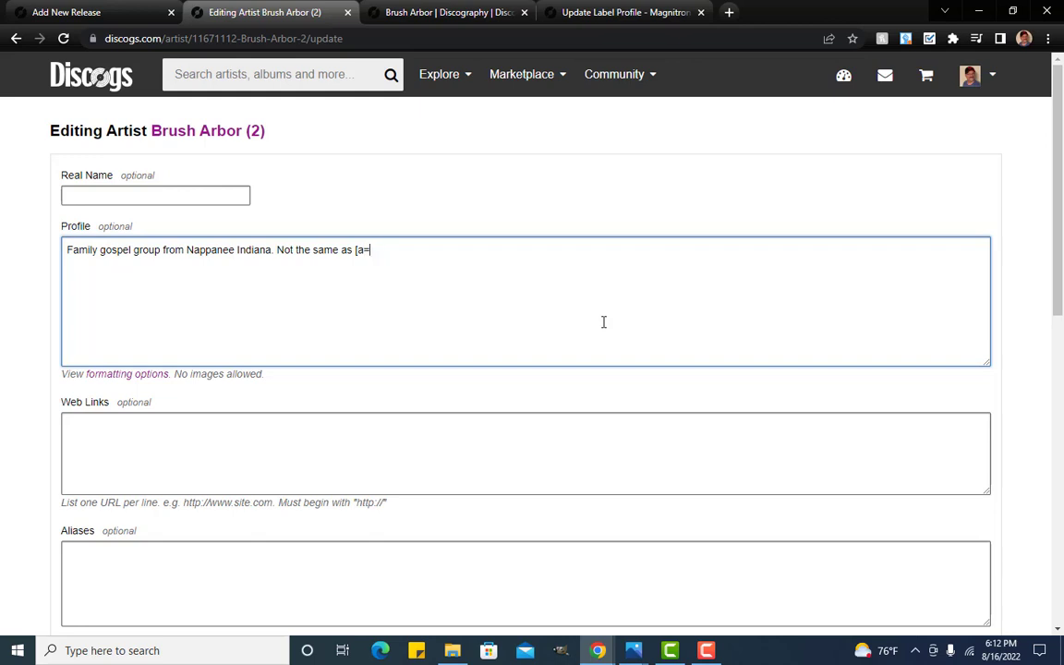
text(Brush Arbor)
scroll(499, 359, down, 3)
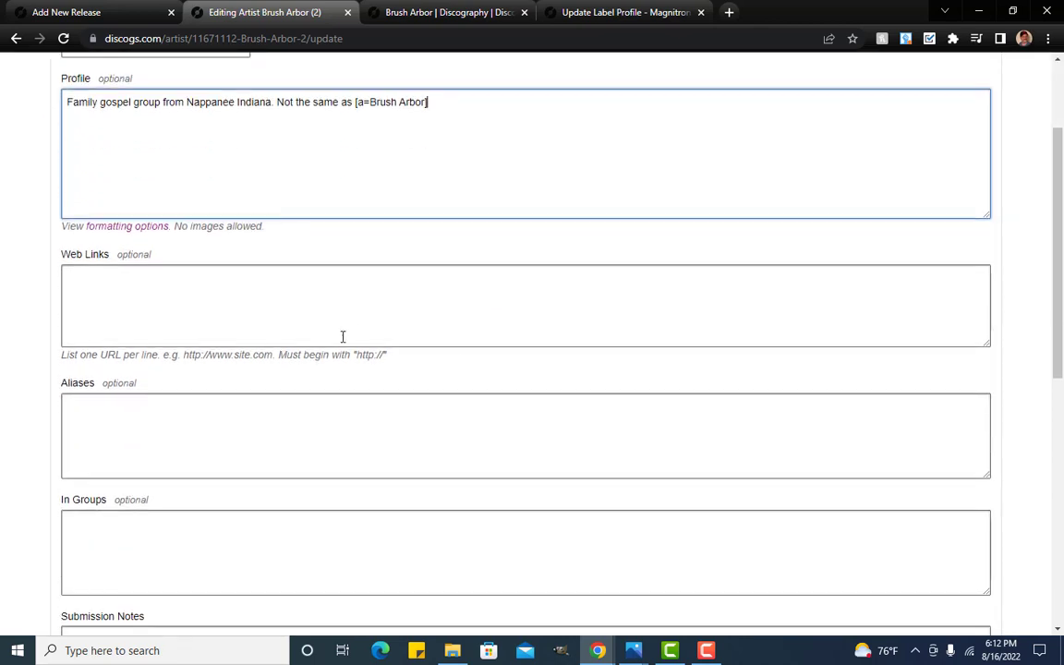
scroll(316, 328, up, 1)
scroll(370, 363, down, 3)
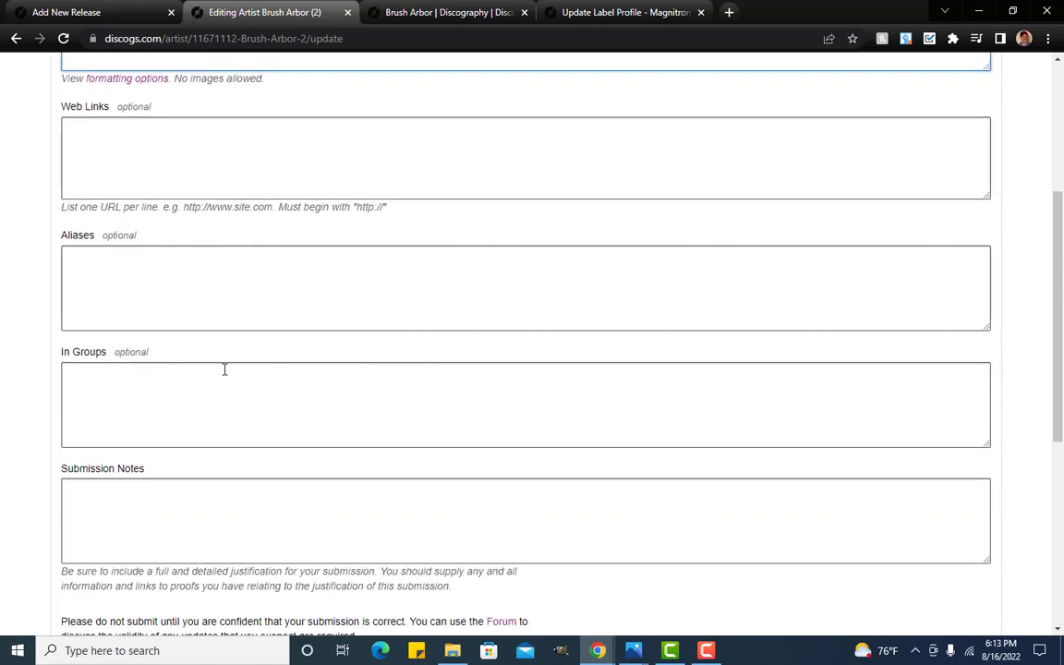
scroll(190, 380, up, 4)
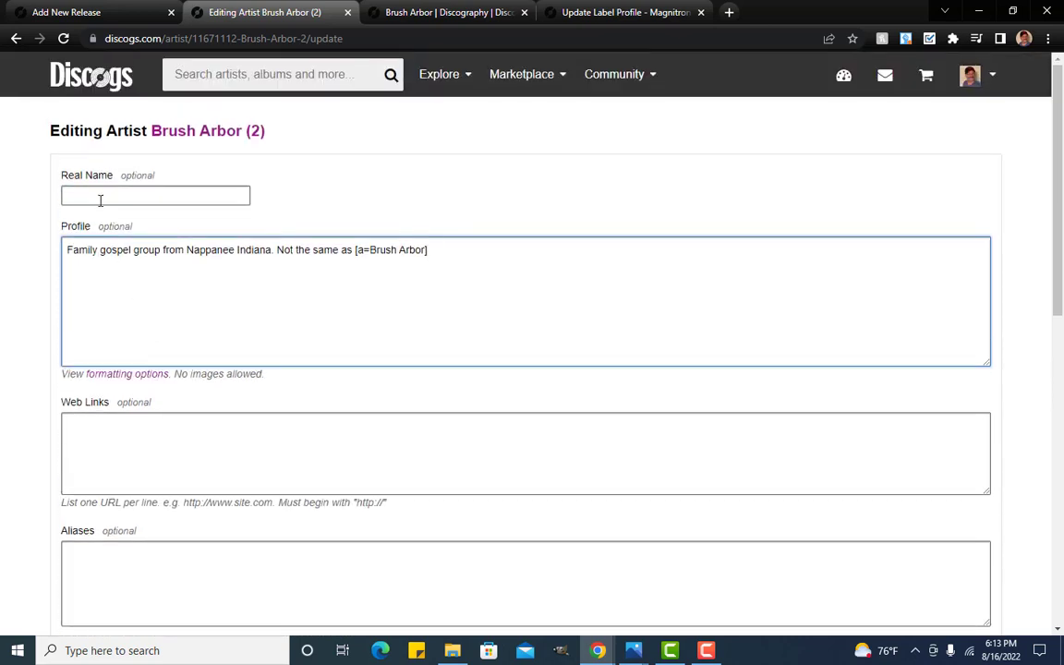
scroll(257, 435, down, 4)
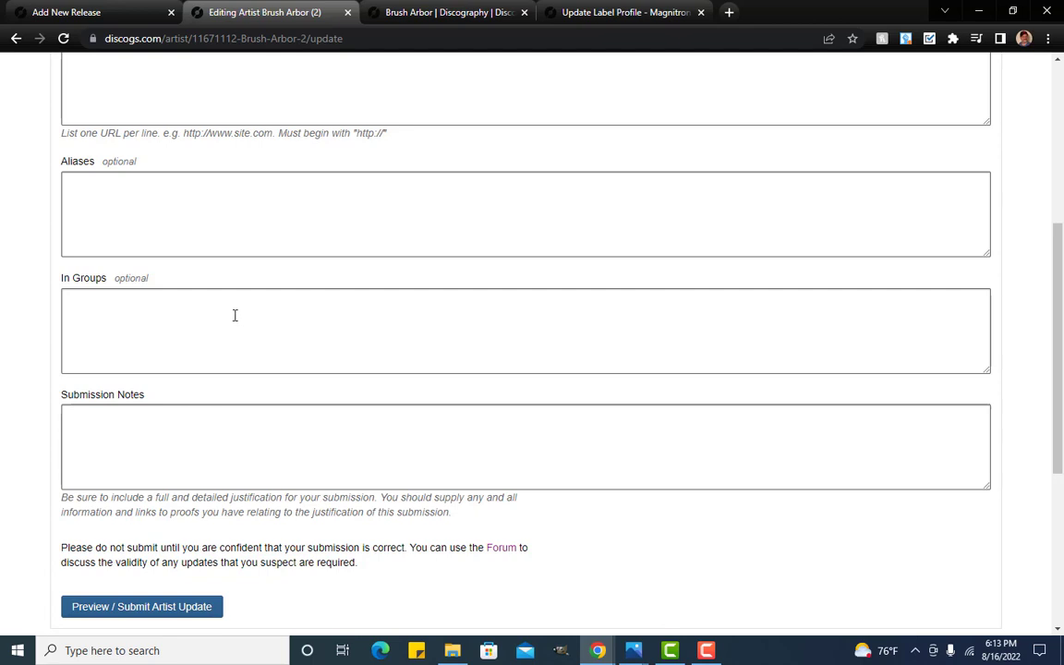
scroll(234, 315, up, 5)
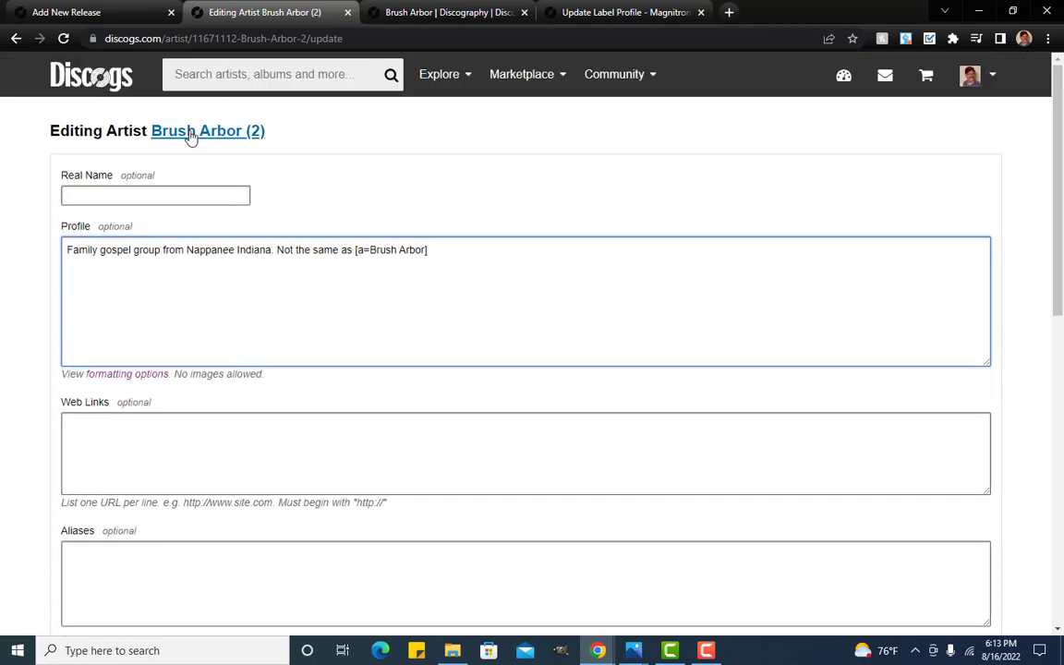
Find Elvis Costello's artist page and follow the profile links to Elvis Costello & The Attractions and back to see how they work
click(591, 12)
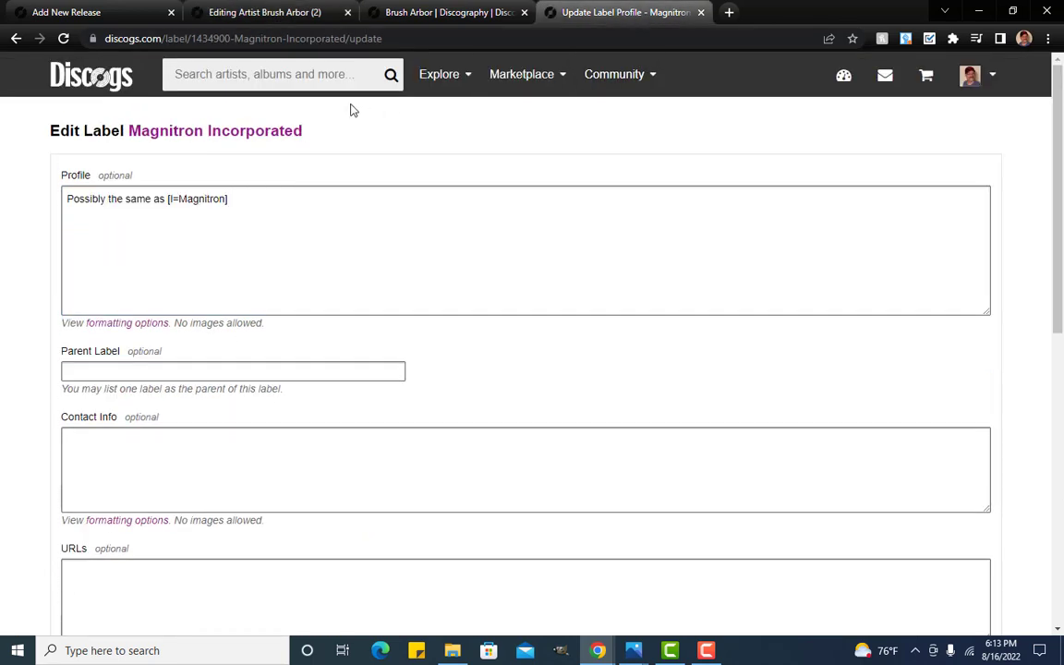
click(293, 73)
text(el)
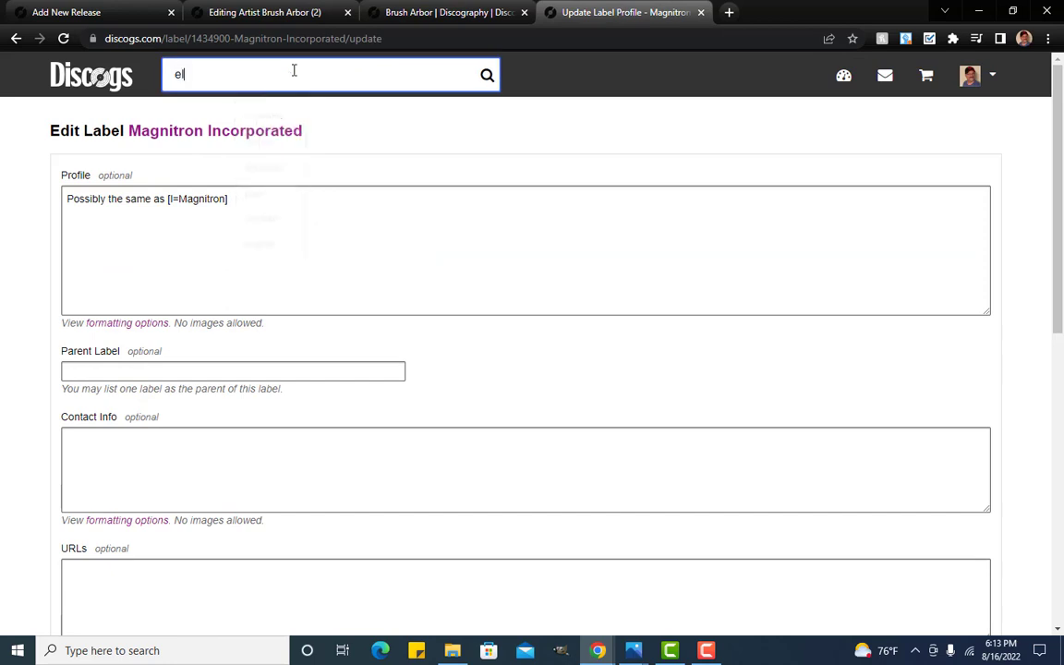
text(vis costello)
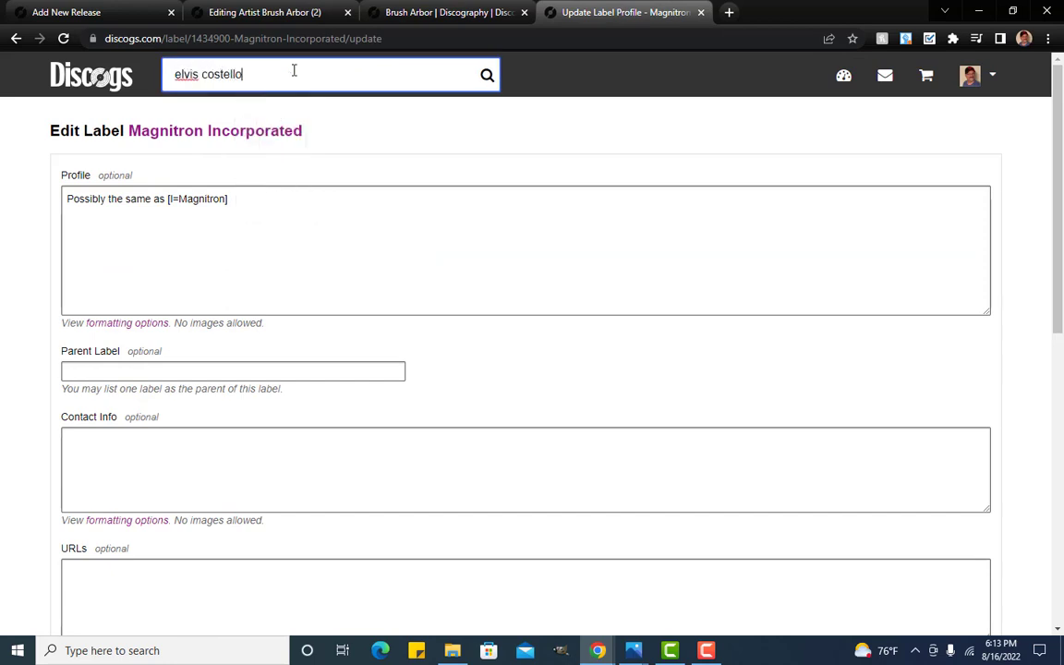
click(259, 134)
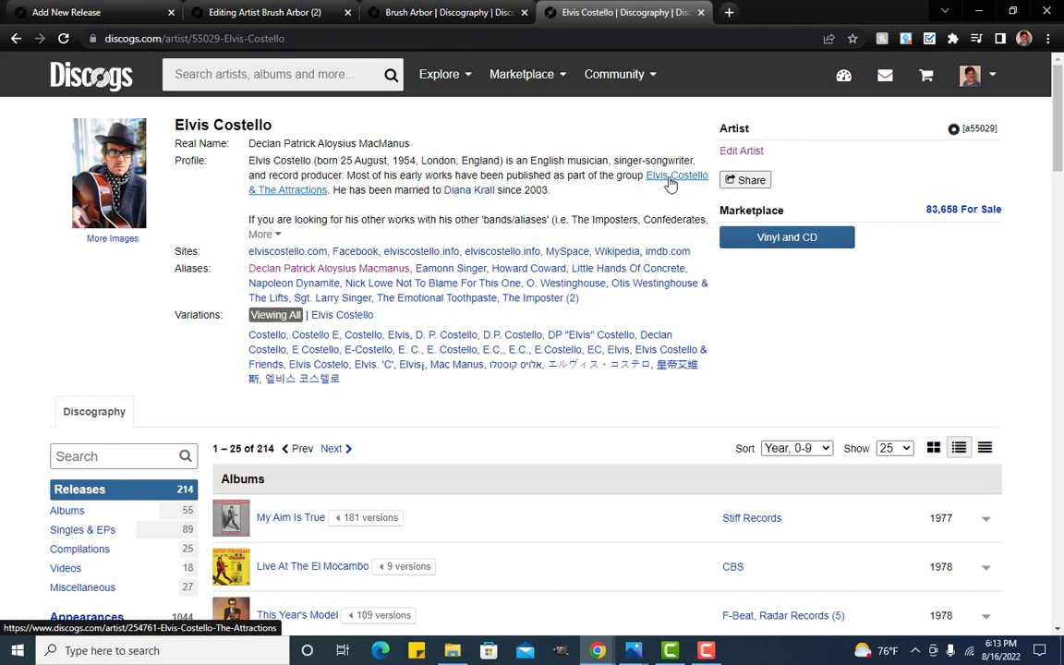
click(671, 183)
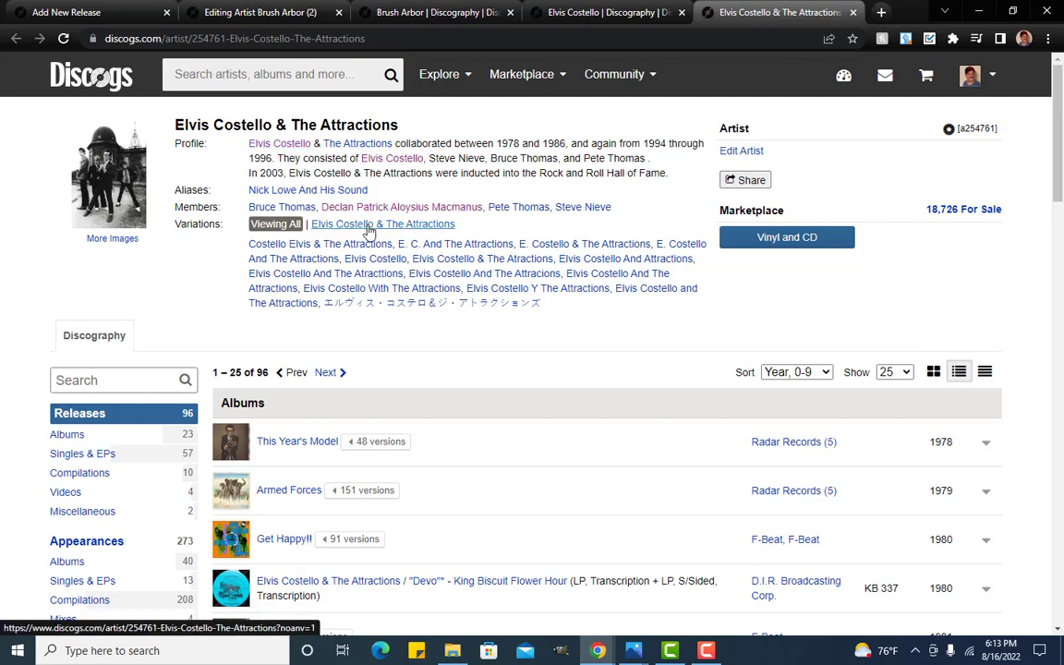
click(266, 145)
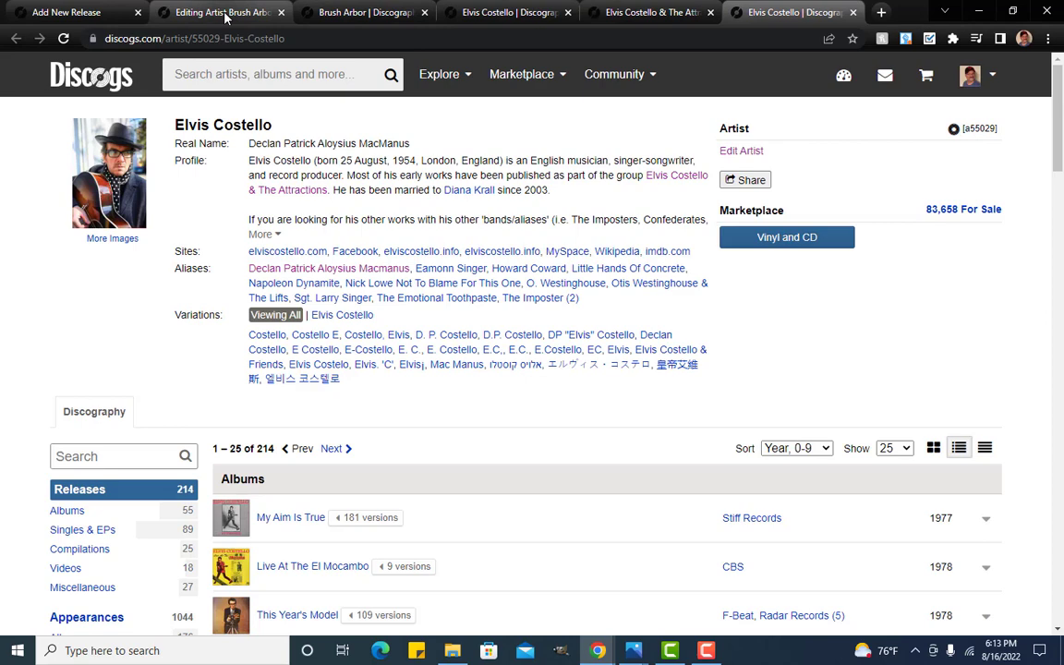
Add the submission note "Added profile" to the Brush Arbor (2) edit, preview the update and submit it to the artist page
click(225, 14)
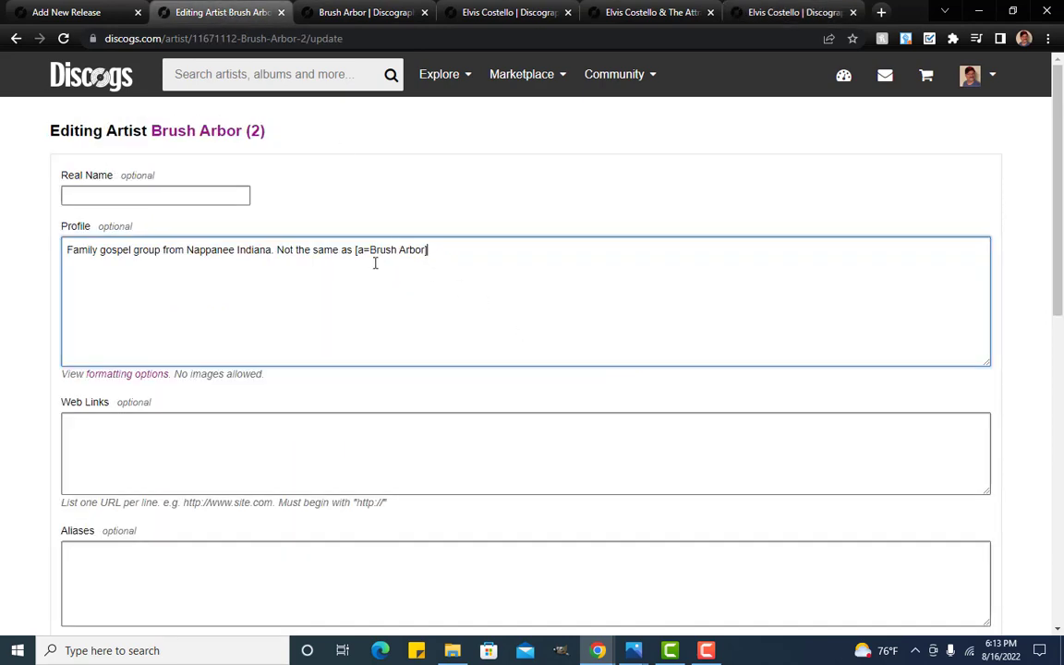
scroll(330, 316, down, 4)
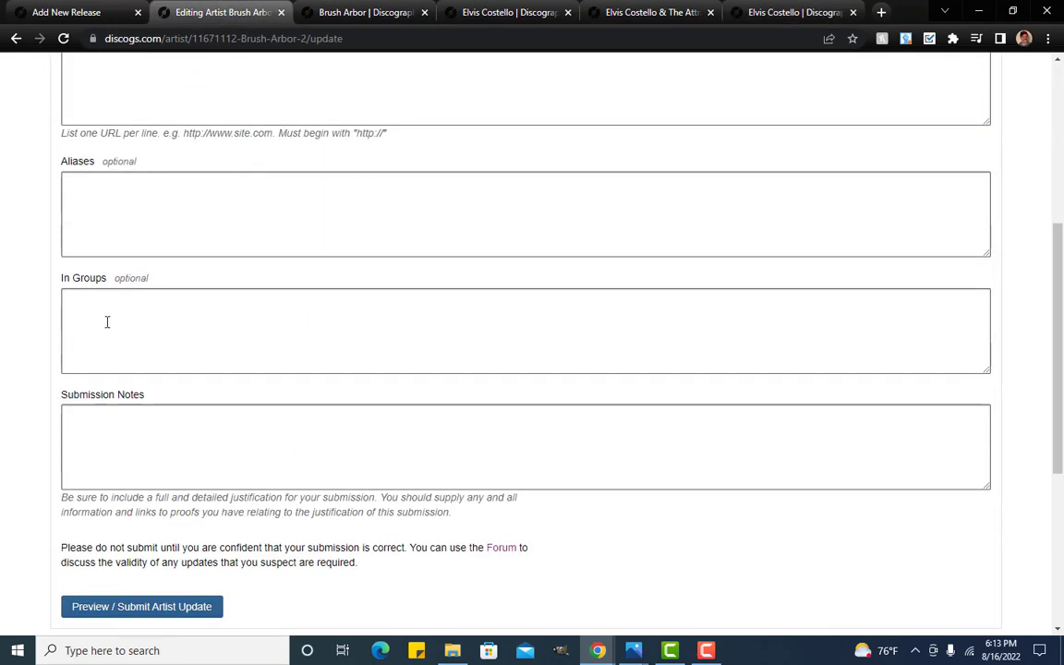
scroll(107, 322, down, 2)
click(137, 301)
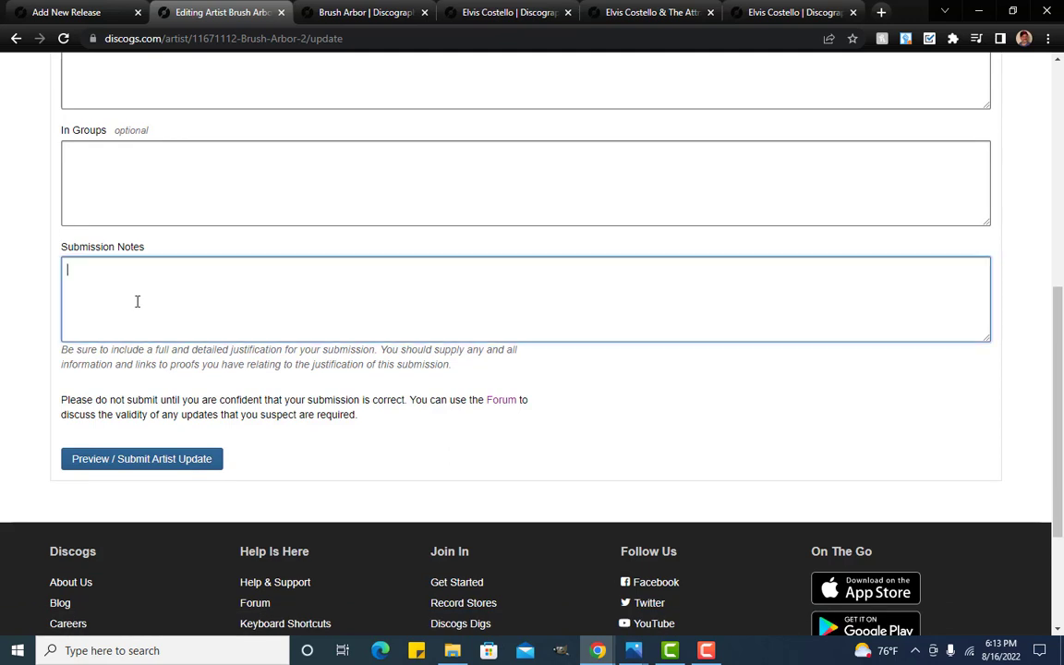
text(Added profile)
click(180, 462)
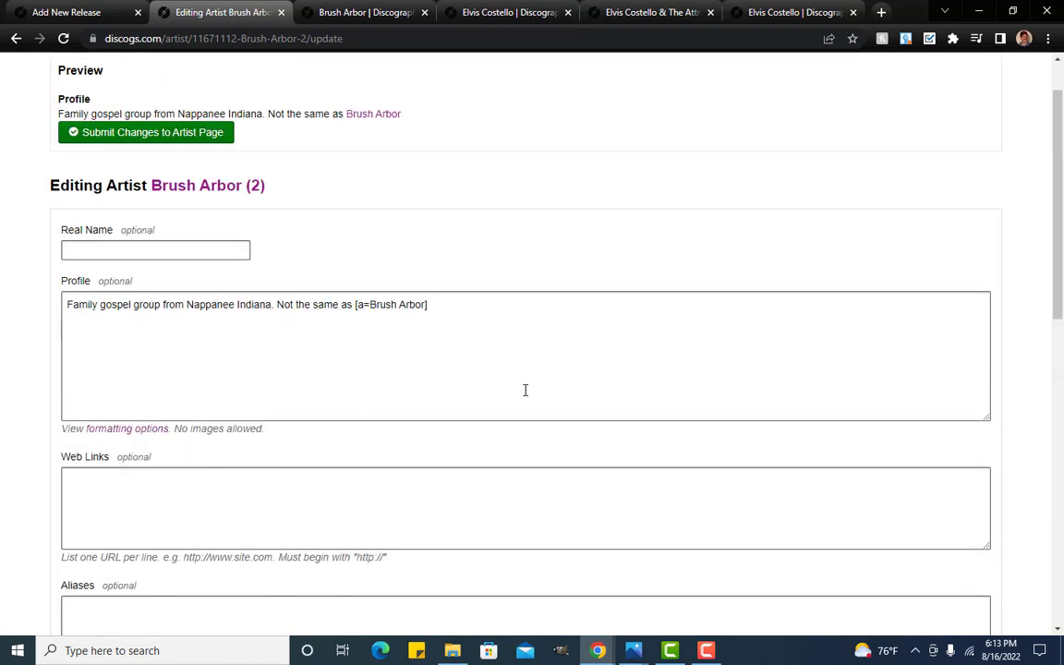
scroll(525, 390, up, 1)
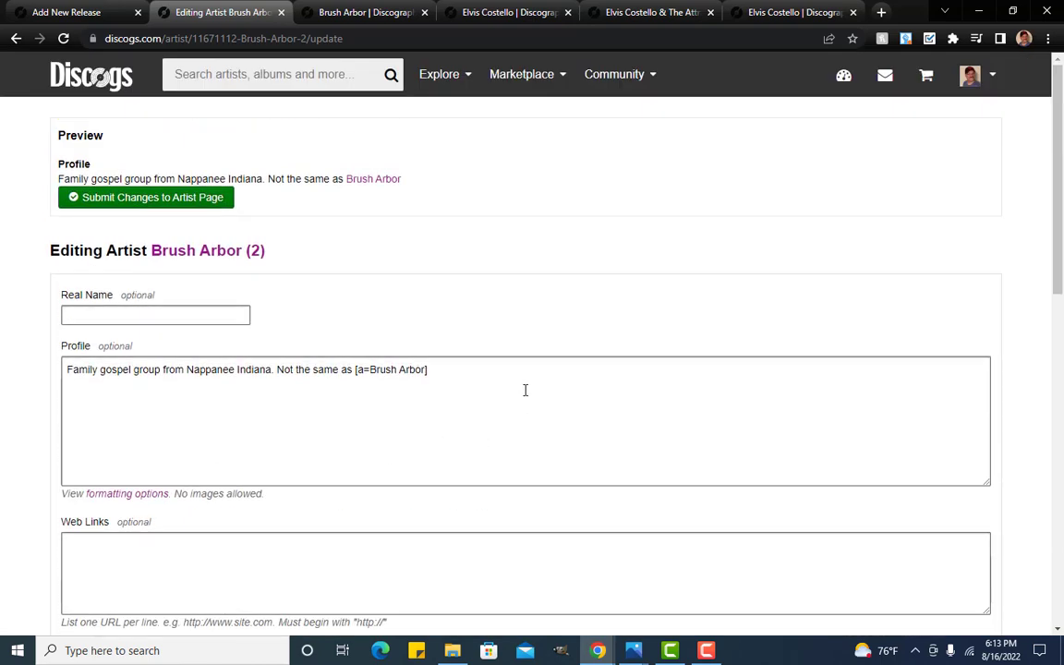
click(184, 199)
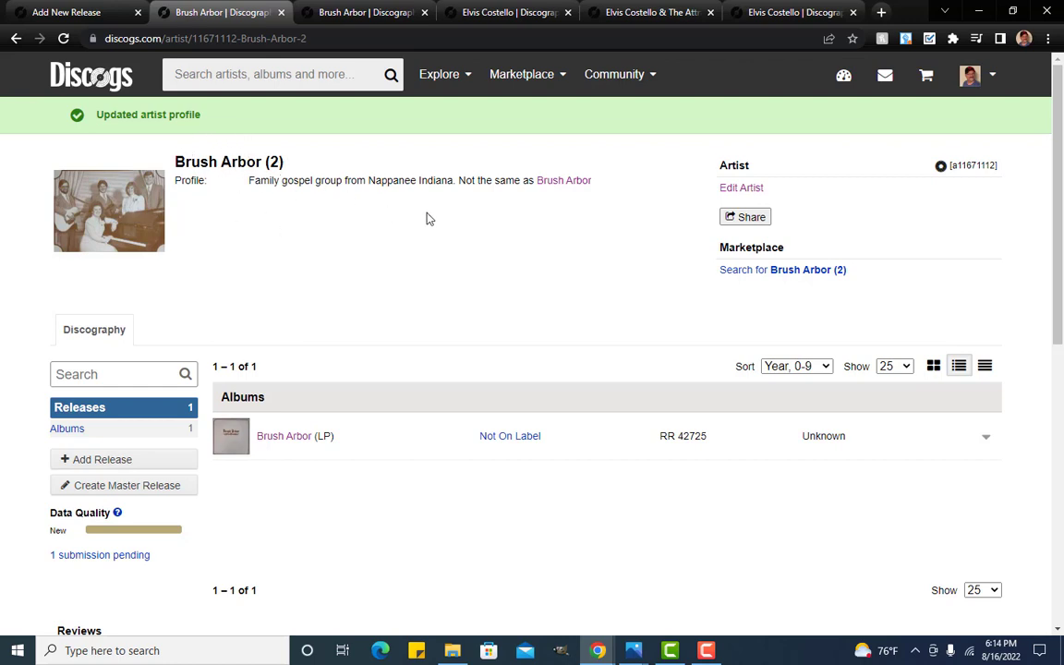
Test the Brush Arbor link in the updated profile and return to the Brush Arbor (2) artist page
click(545, 182)
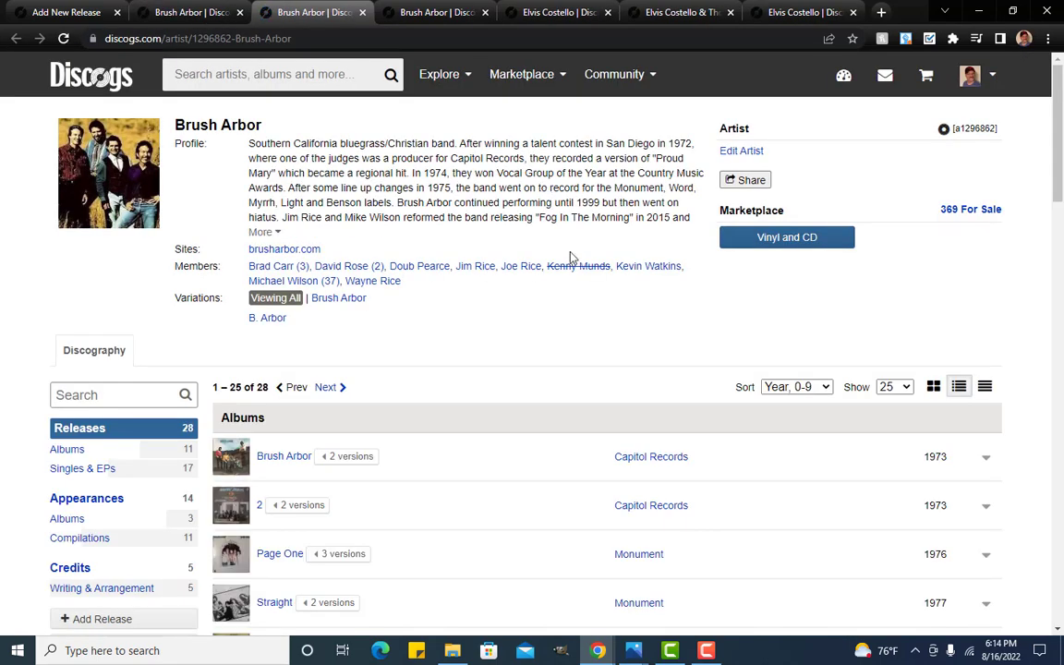
click(167, 13)
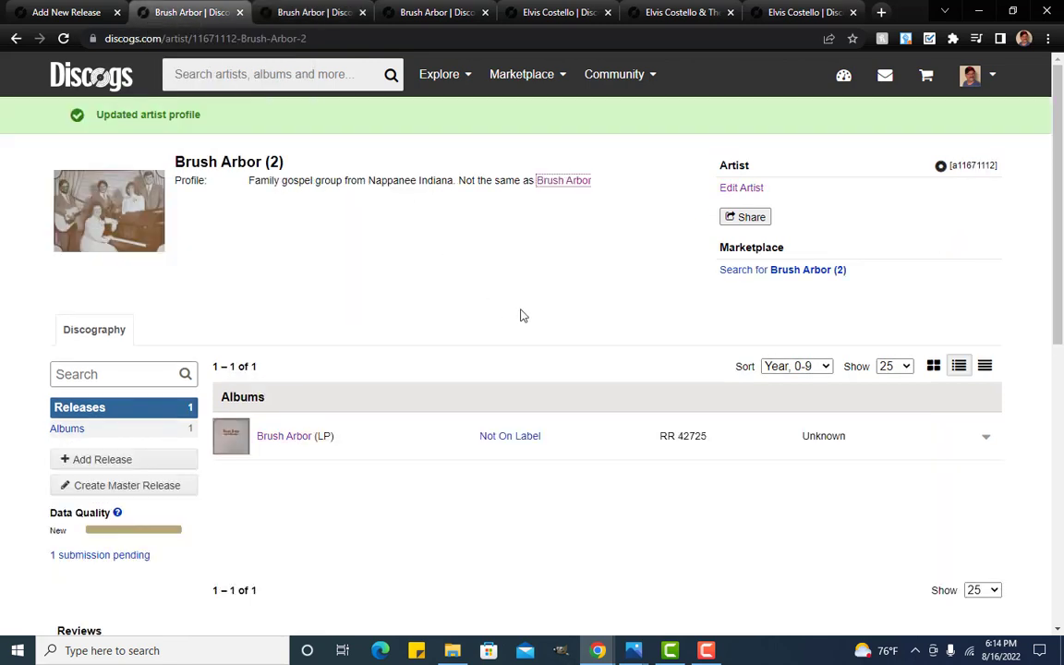